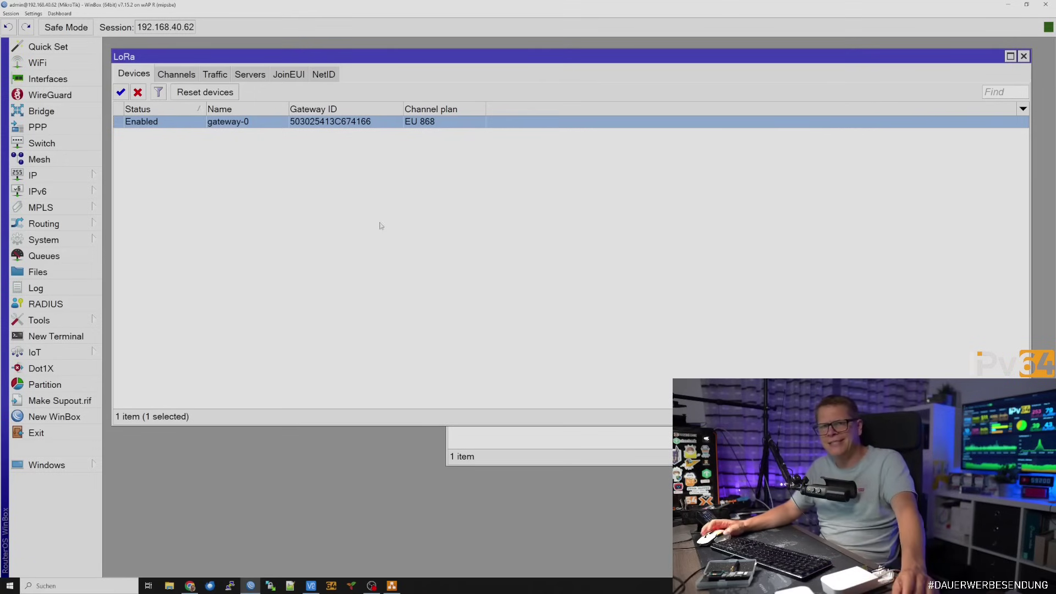
- Check the IP address leased to ether1 in the DHCP client list, then return to the LoRa window
click(543, 432)
click(570, 249)
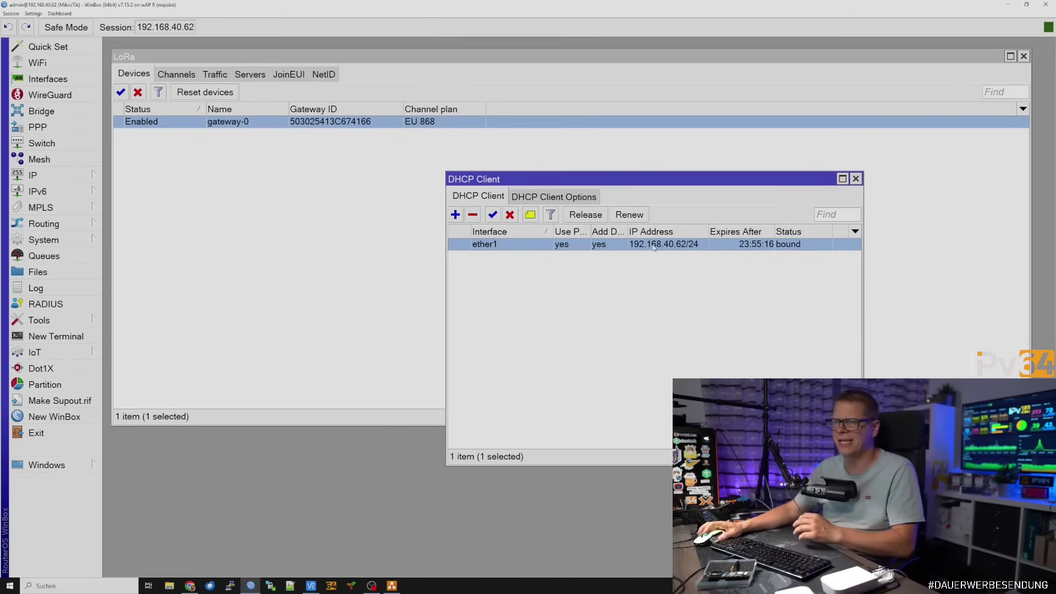
mouse_move(653, 247)
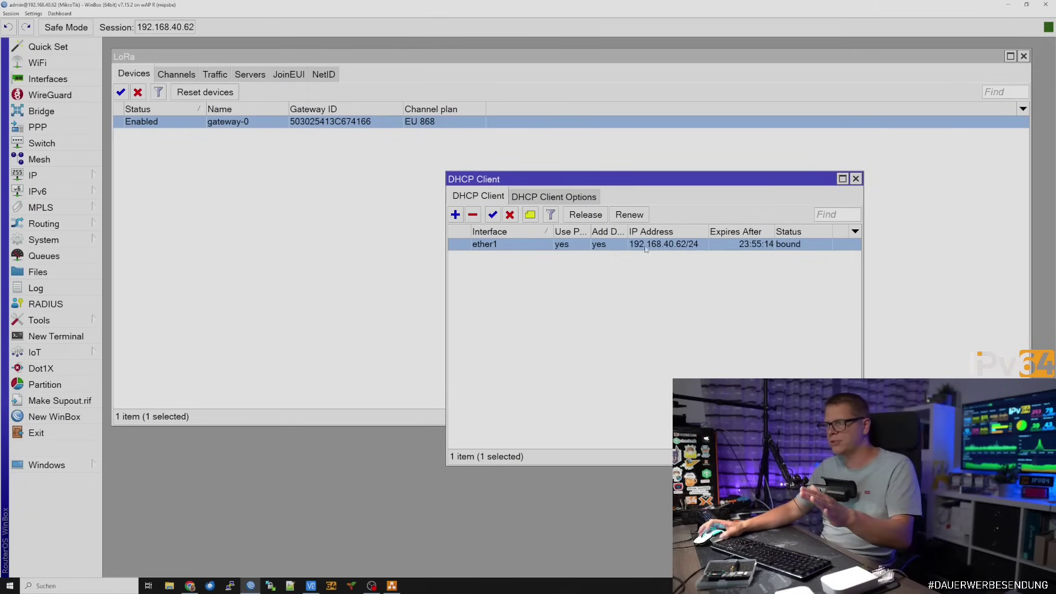
click(324, 187)
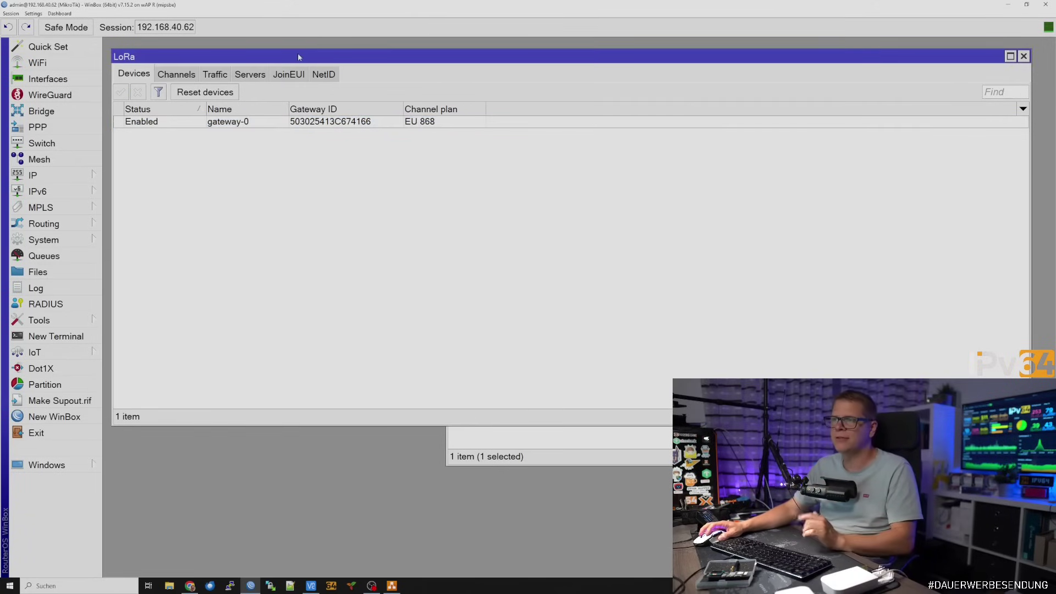
- Open the LoRa settings of the IoT section and review the channel list of gateway-0
drag(298, 56, 295, 52)
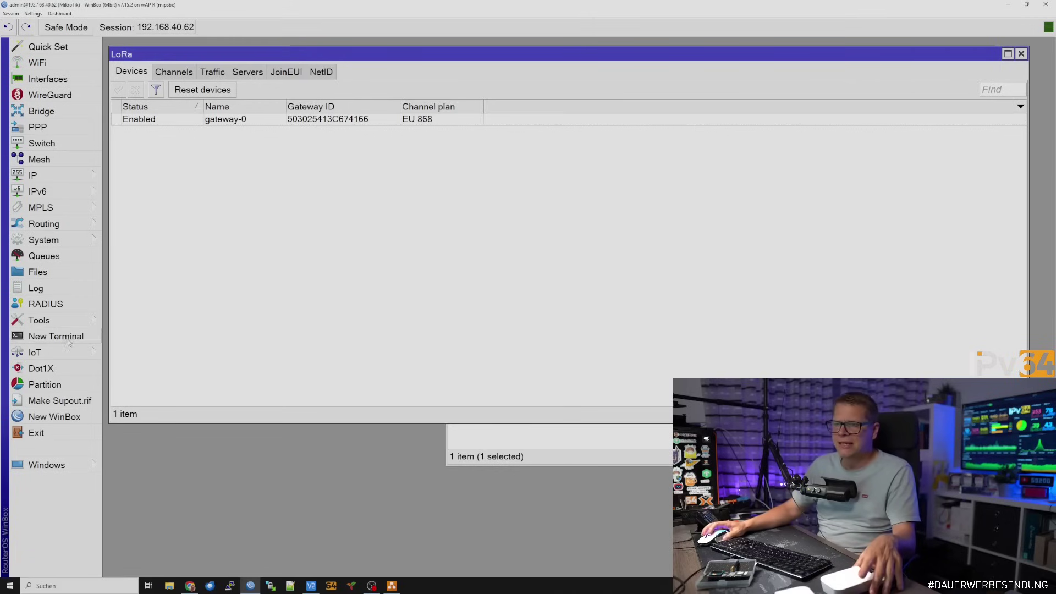
click(56, 355)
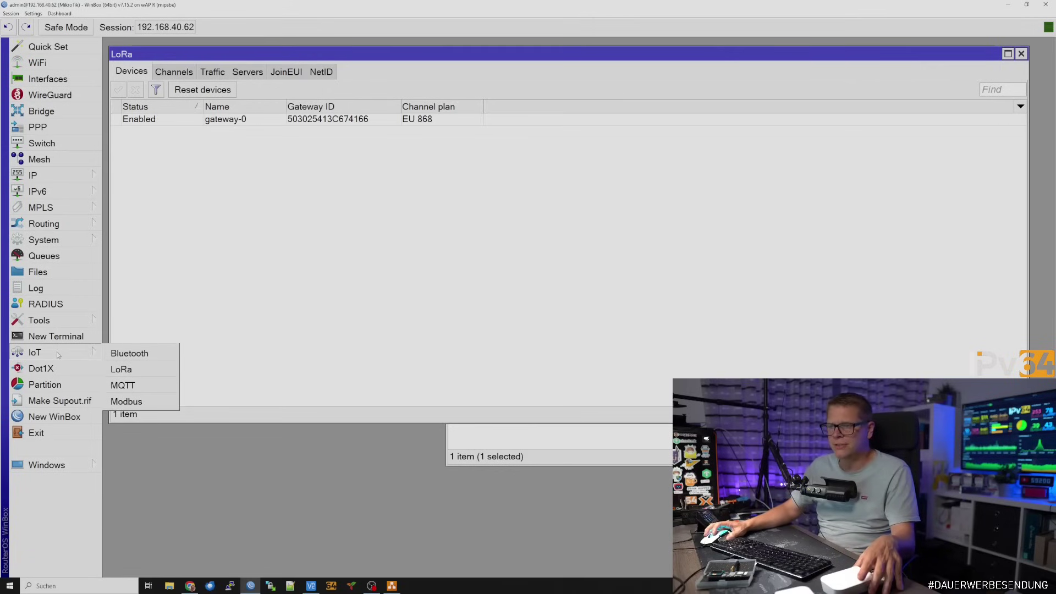
click(151, 373)
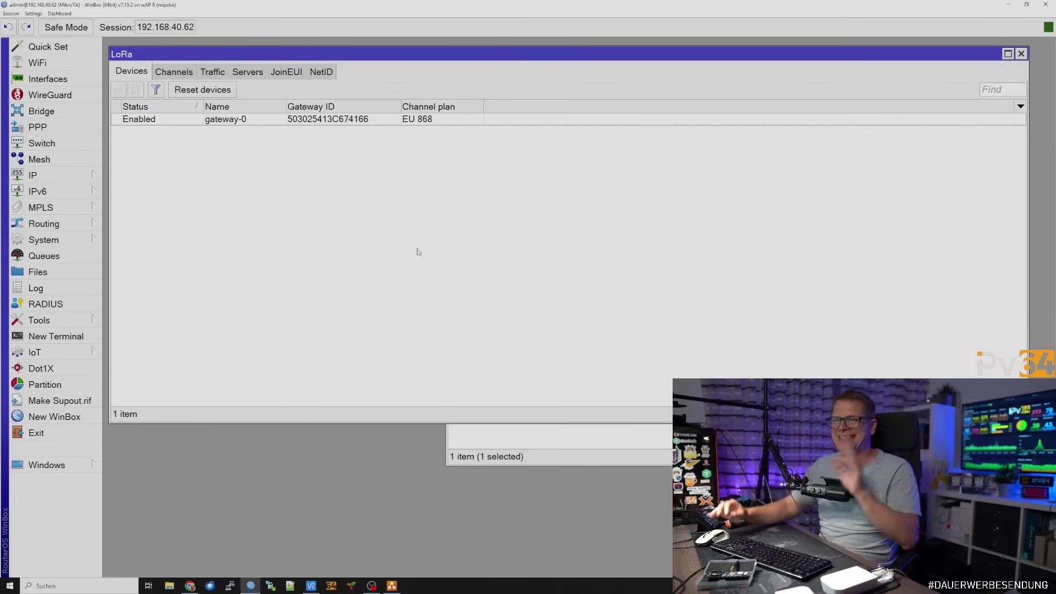
click(182, 73)
click(178, 120)
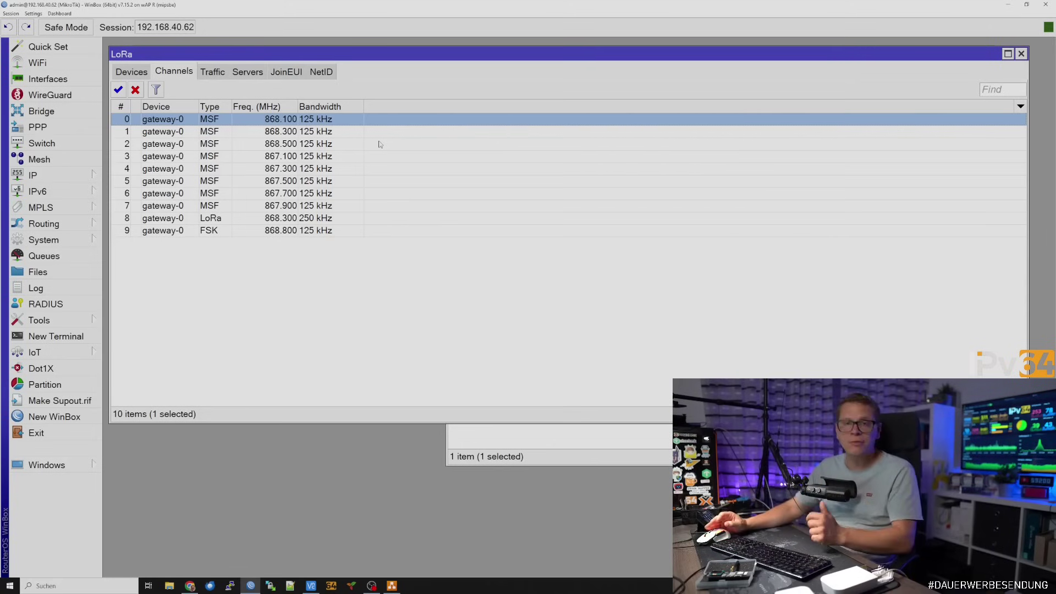
- Review the predefined LoRa network servers, focusing on the TTN V3 (eu1) entry and its address
click(246, 76)
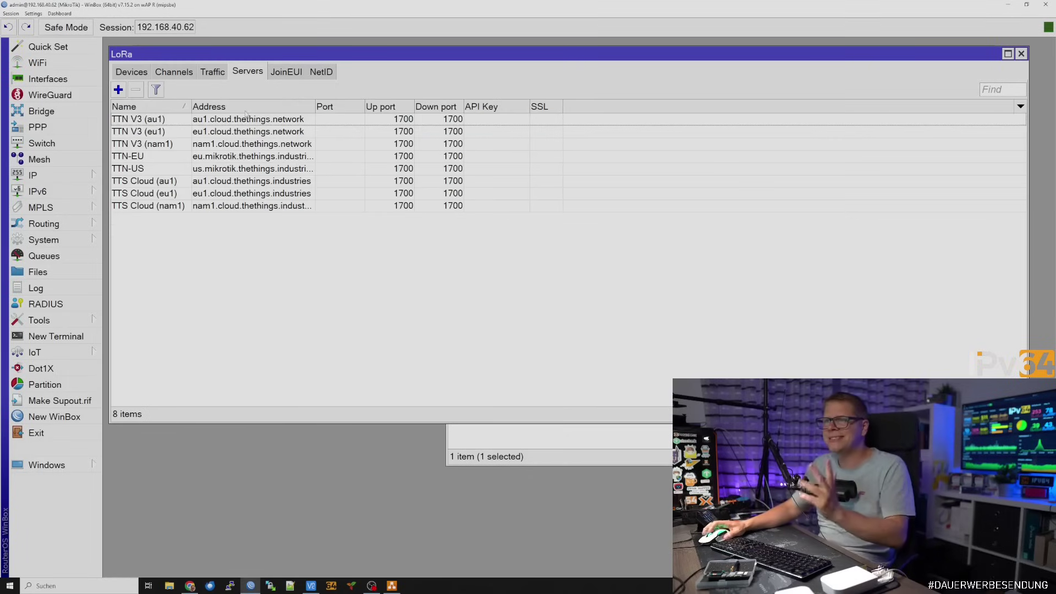
drag(188, 106, 208, 106)
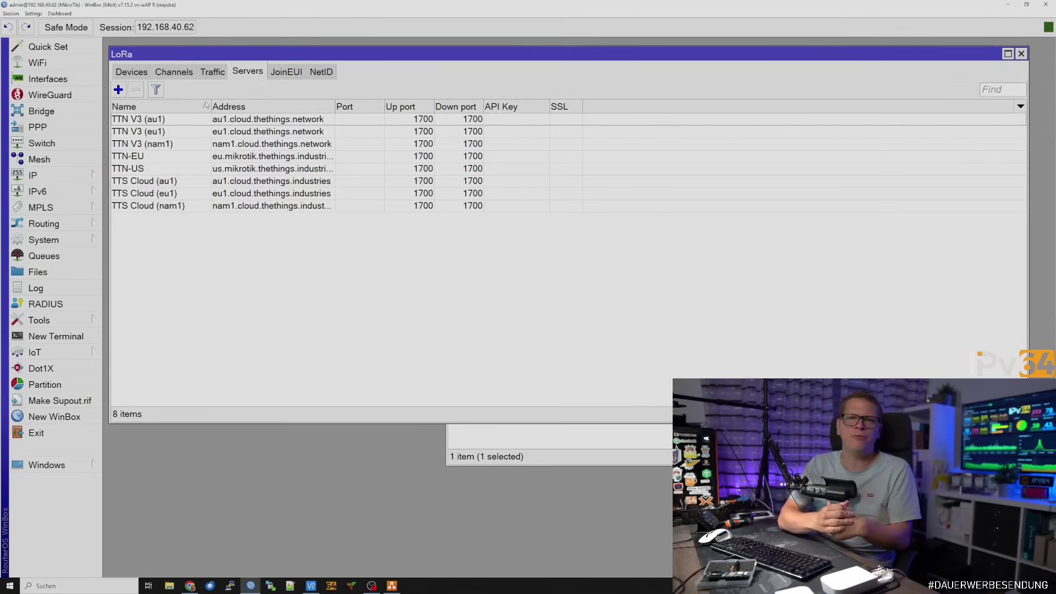
click(227, 133)
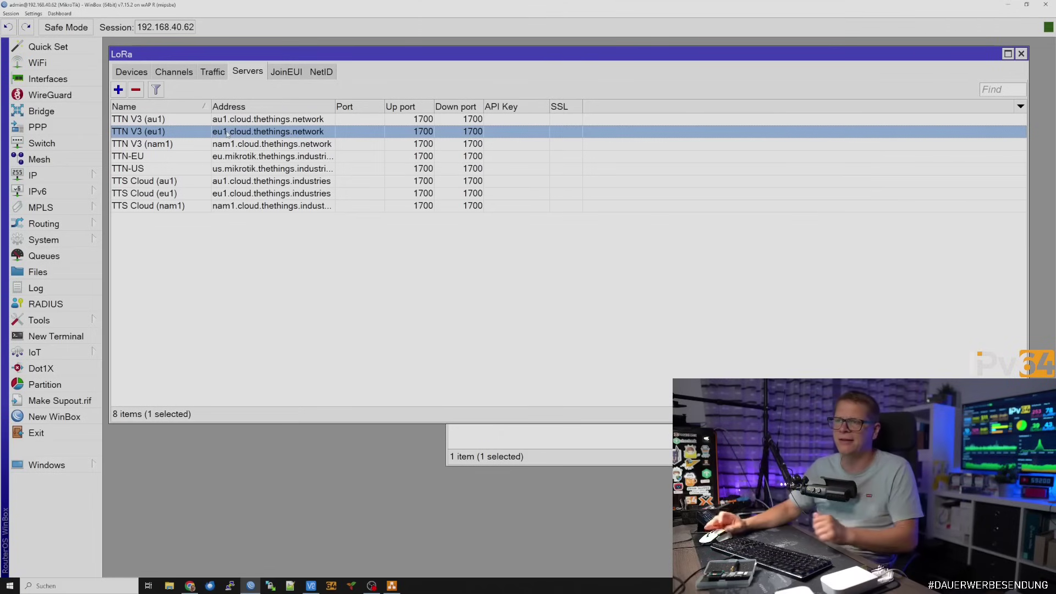
click(195, 588)
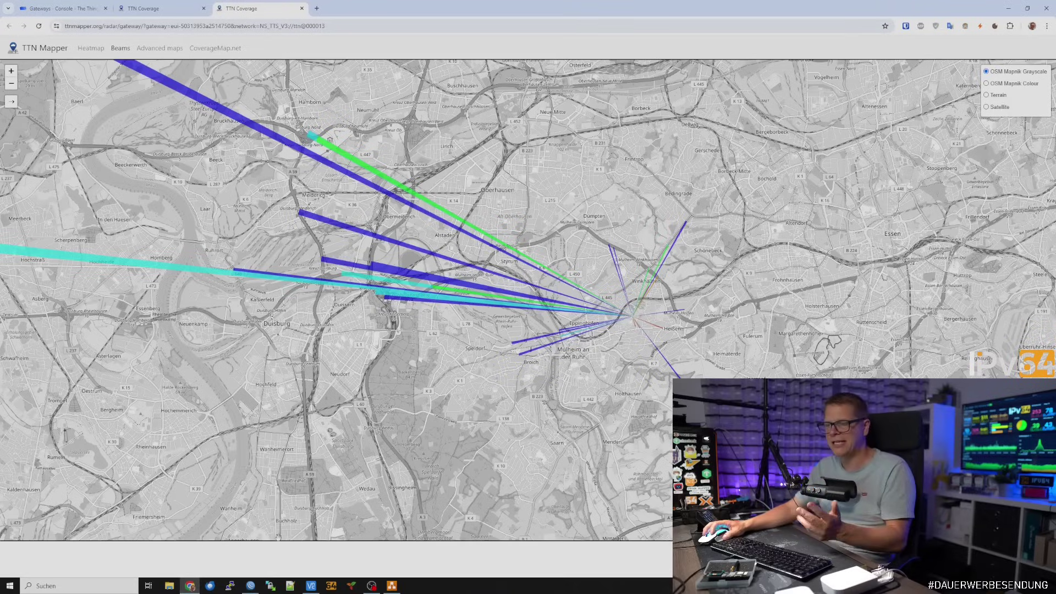
click(251, 585)
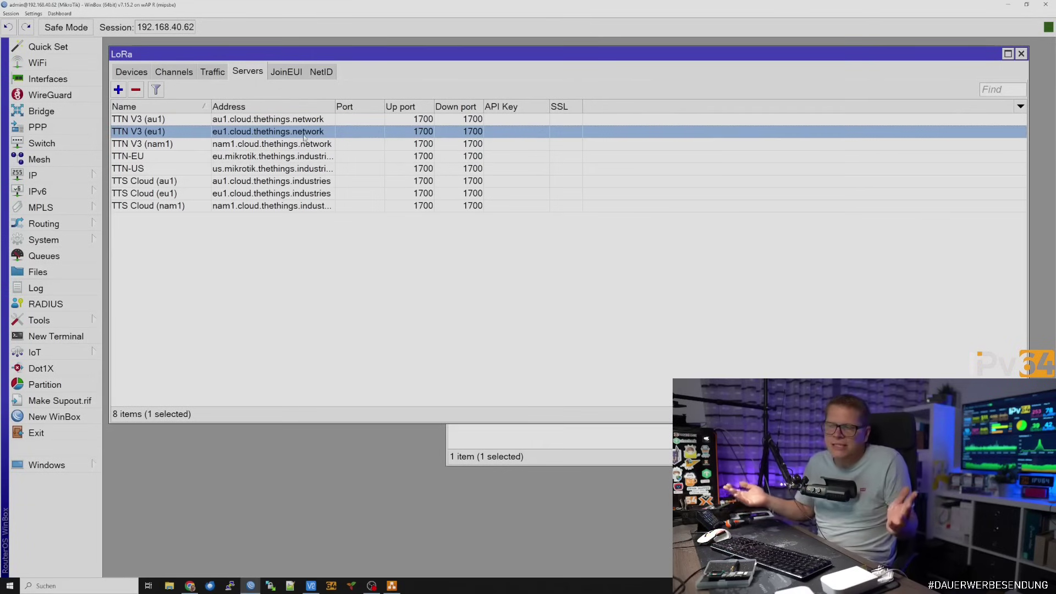
- Examine gateway-0's name, gateway ID and available network servers in its device details, closing them without changes
click(137, 76)
click(185, 124)
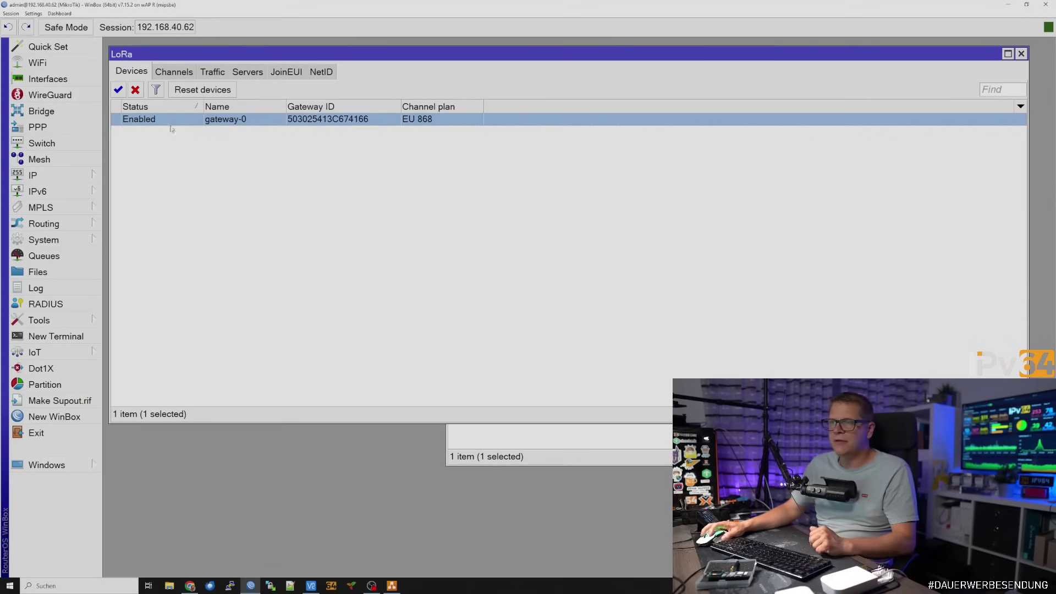
double_click(199, 120)
drag(616, 161, 264, 163)
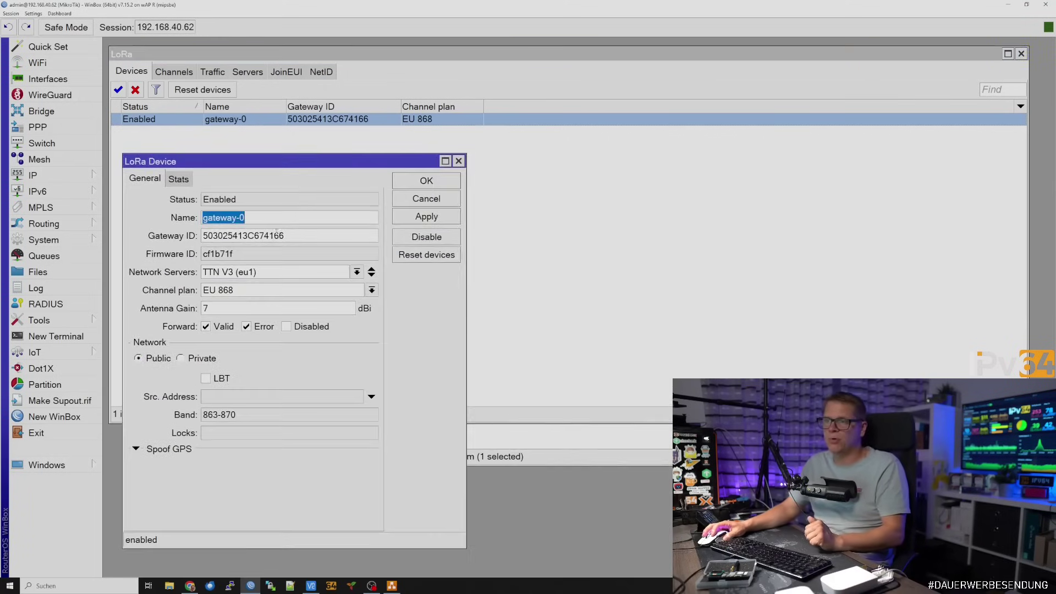
click(307, 233)
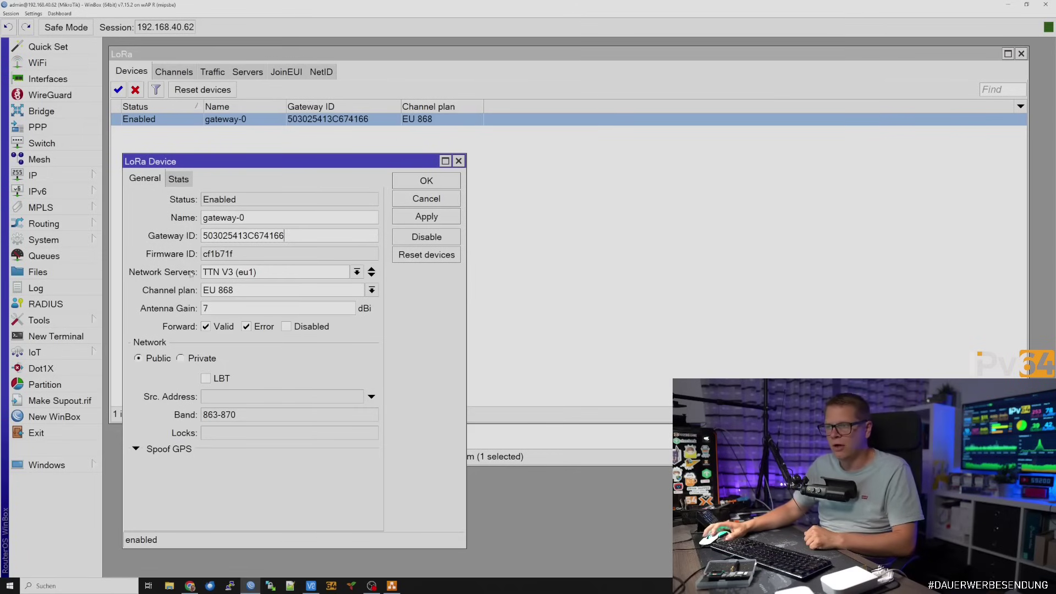
click(357, 272)
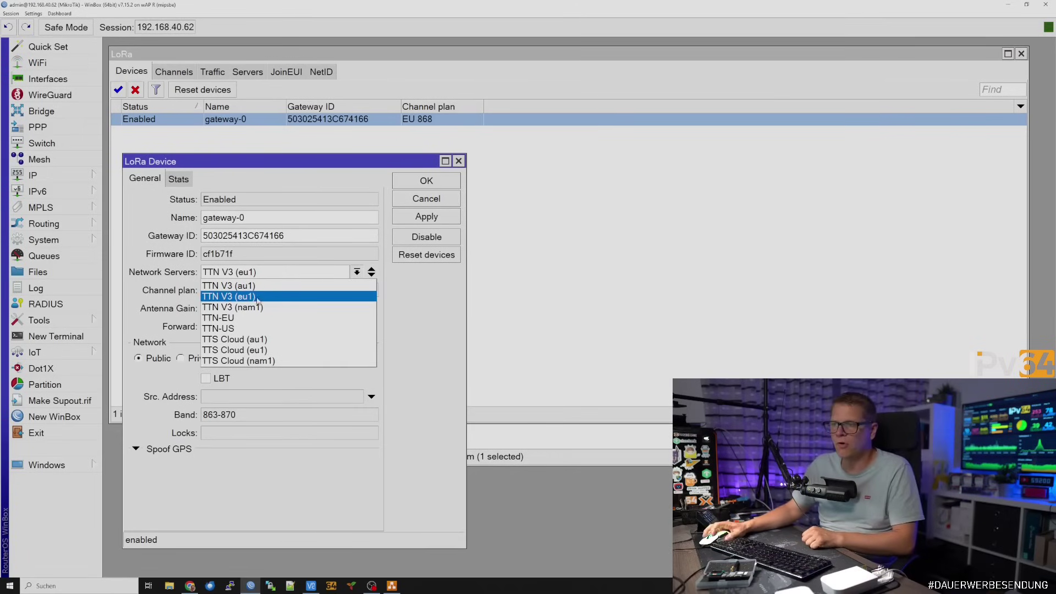
click(355, 273)
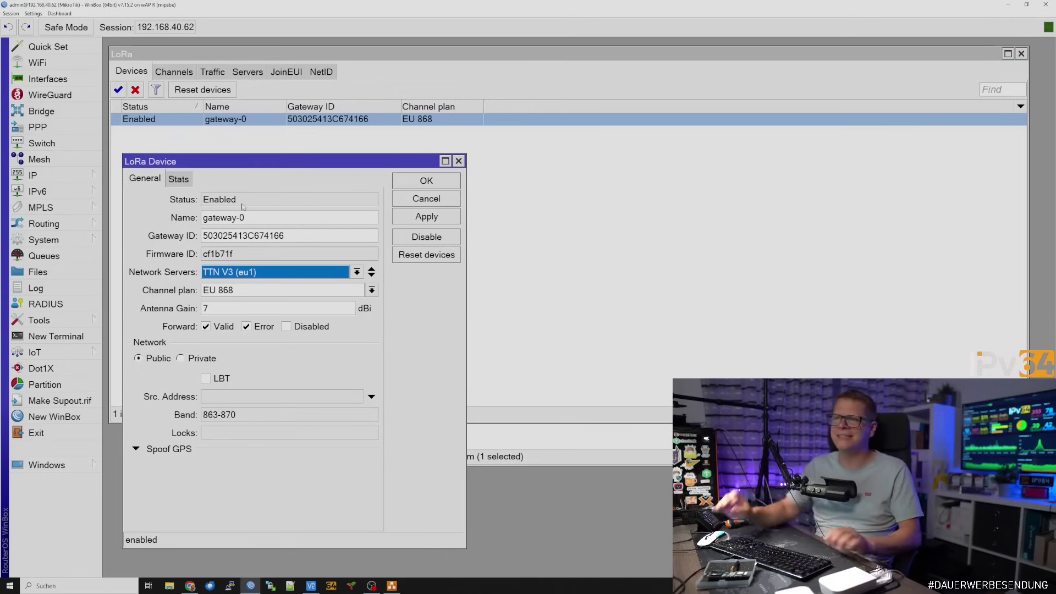
click(419, 202)
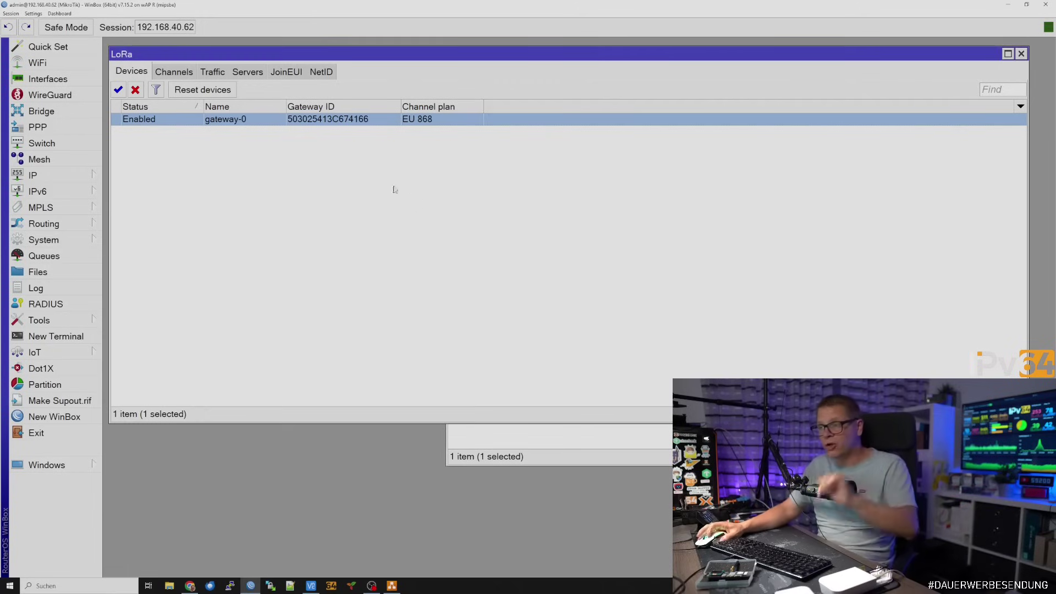
- Review the LoRa traffic of both gateways, including the app payload of the 14:36:45 packet from device 27 00 AC 9C
click(222, 72)
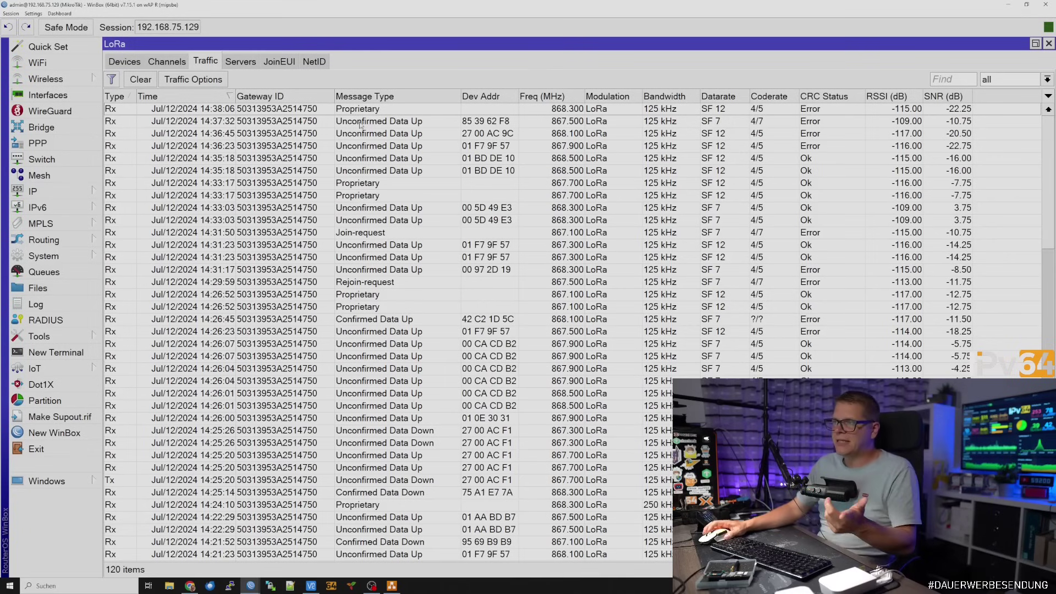
click(219, 110)
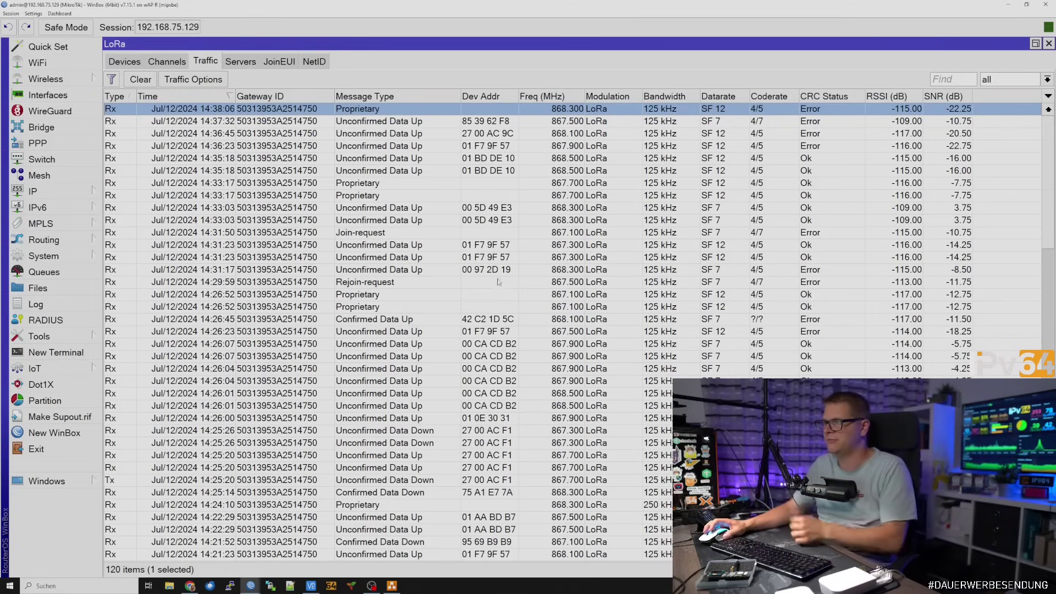
click(372, 134)
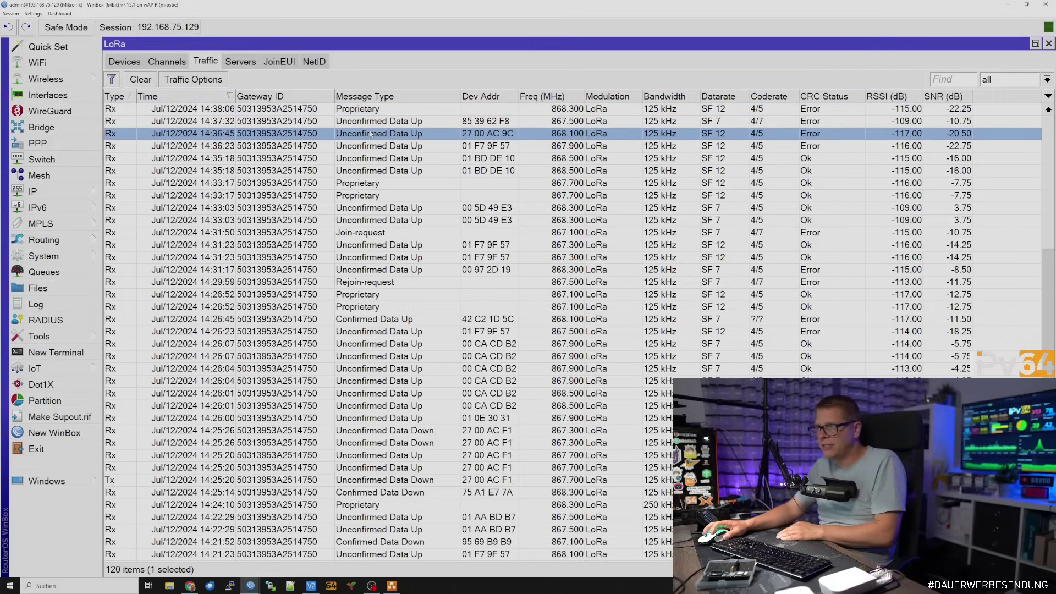
double_click(400, 134)
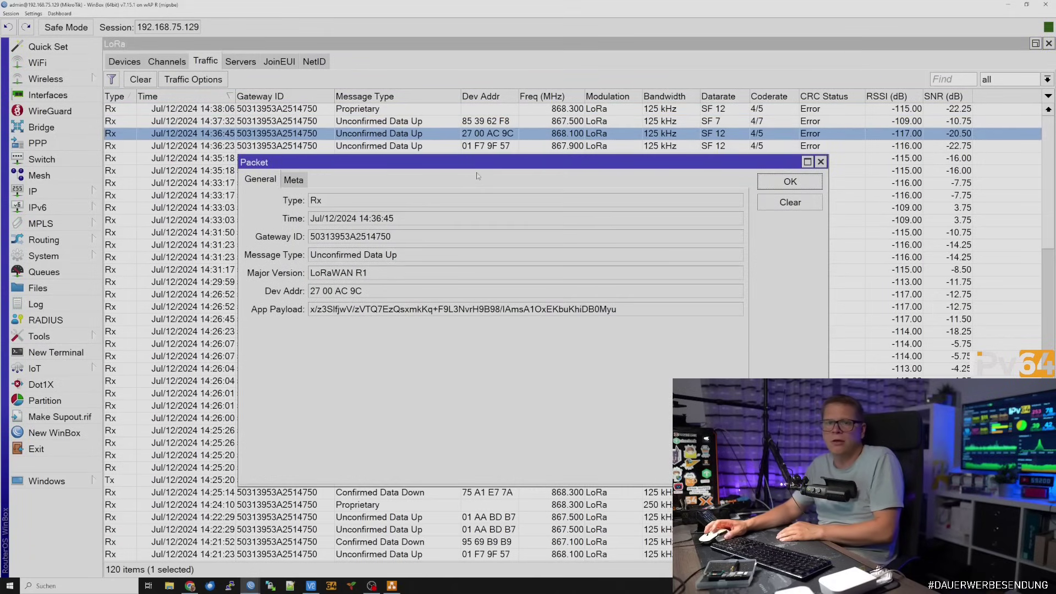
triple_click(639, 311)
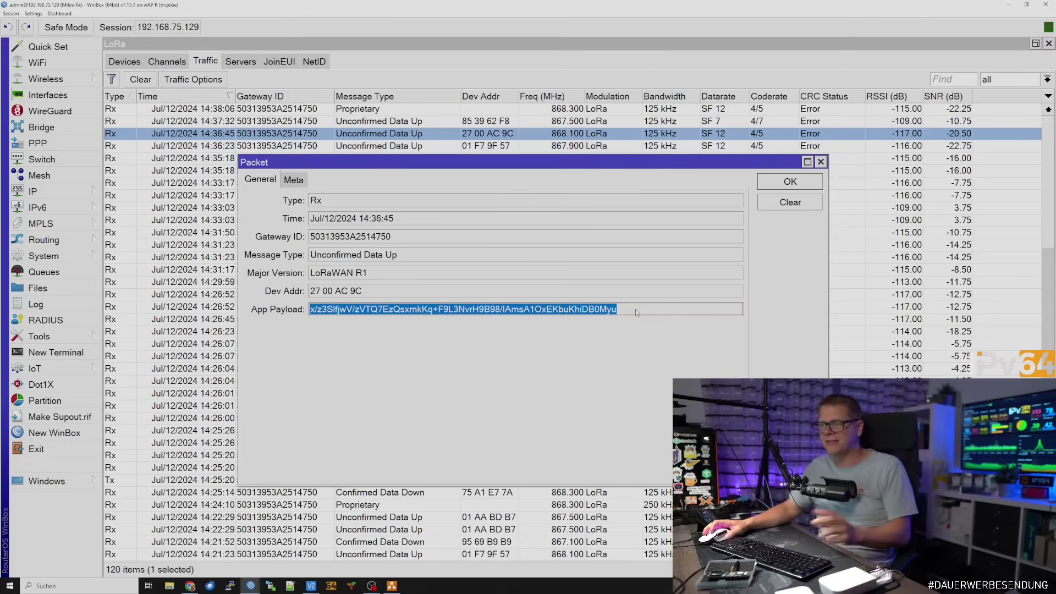
click(637, 311)
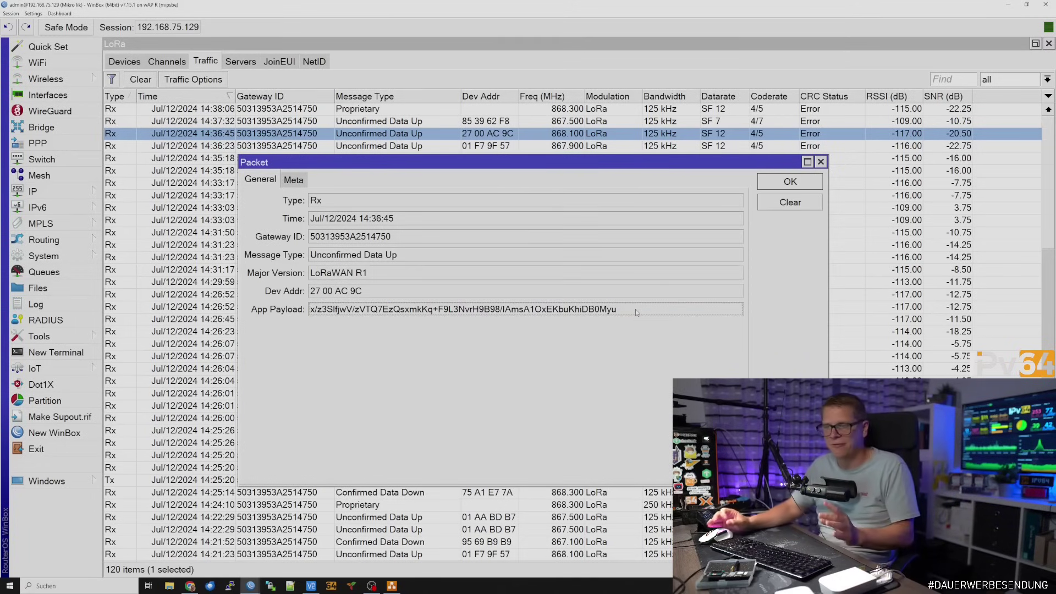
double_click(635, 309)
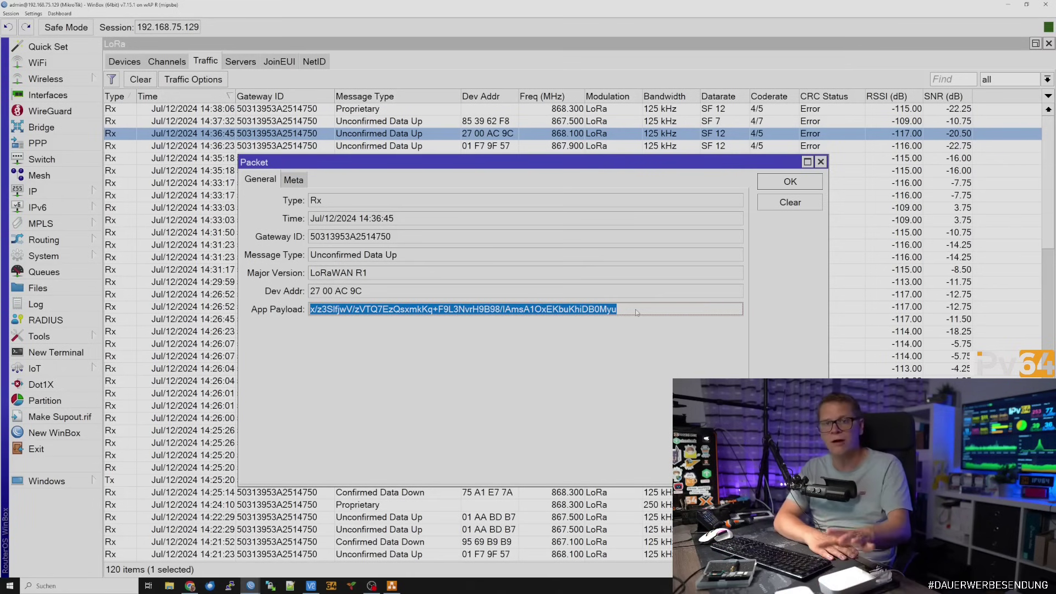
click(781, 187)
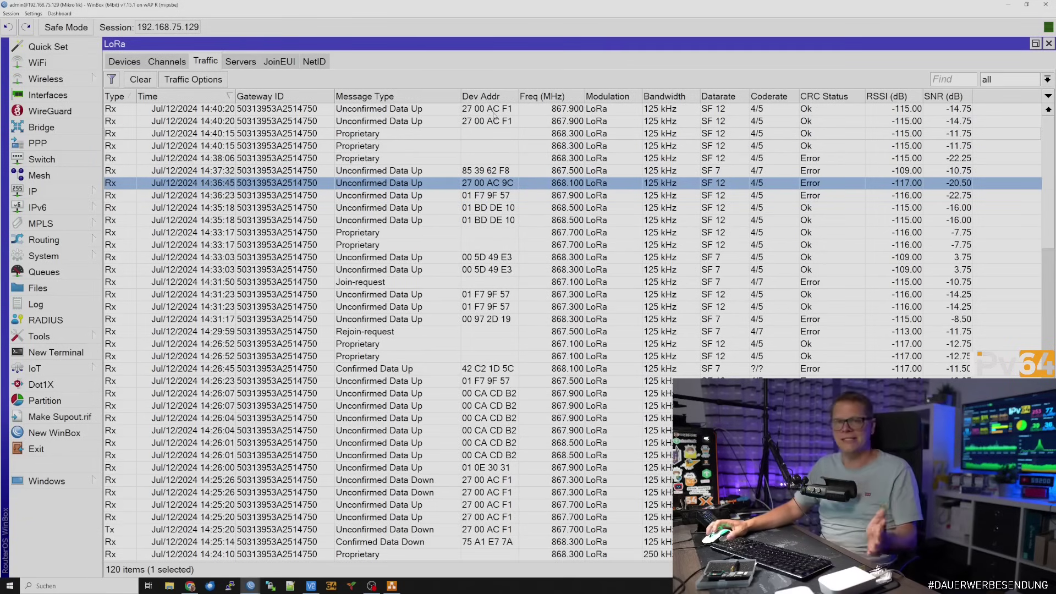
click(1007, 5)
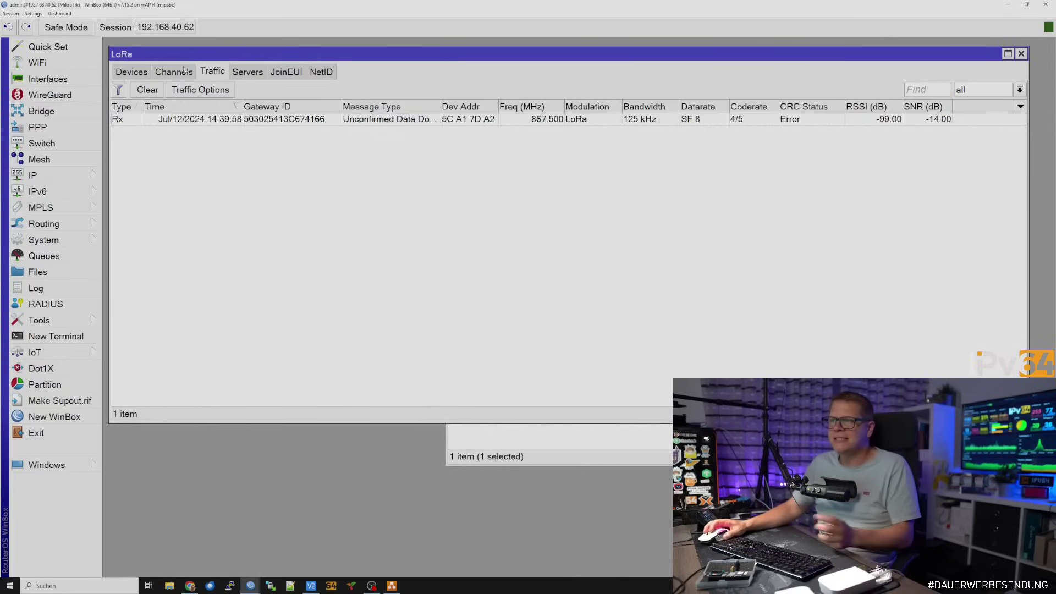
click(337, 122)
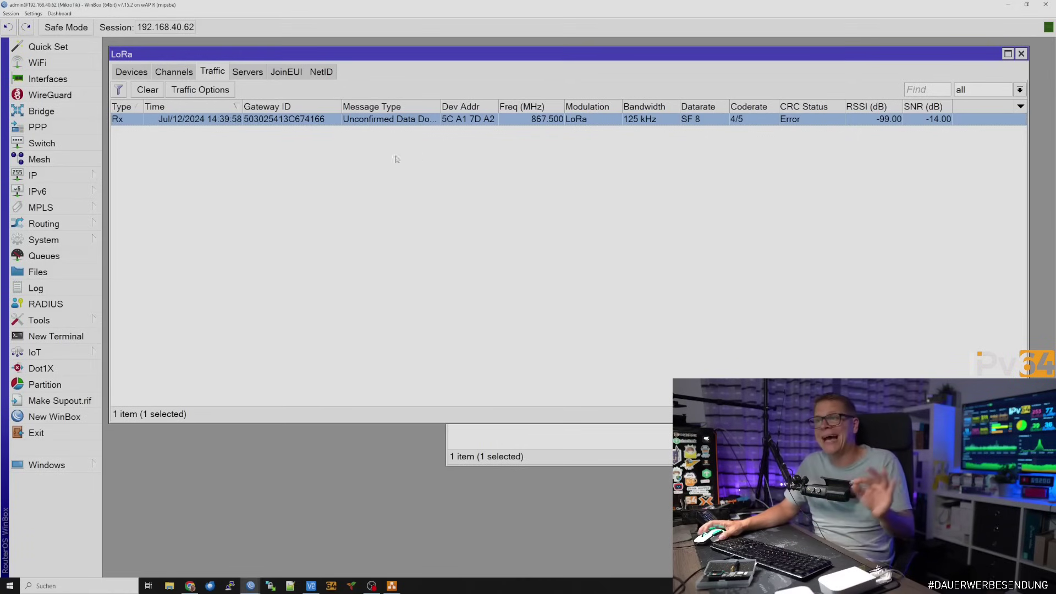
- Open the device details of gateway-0 and copy its gateway ID
click(134, 74)
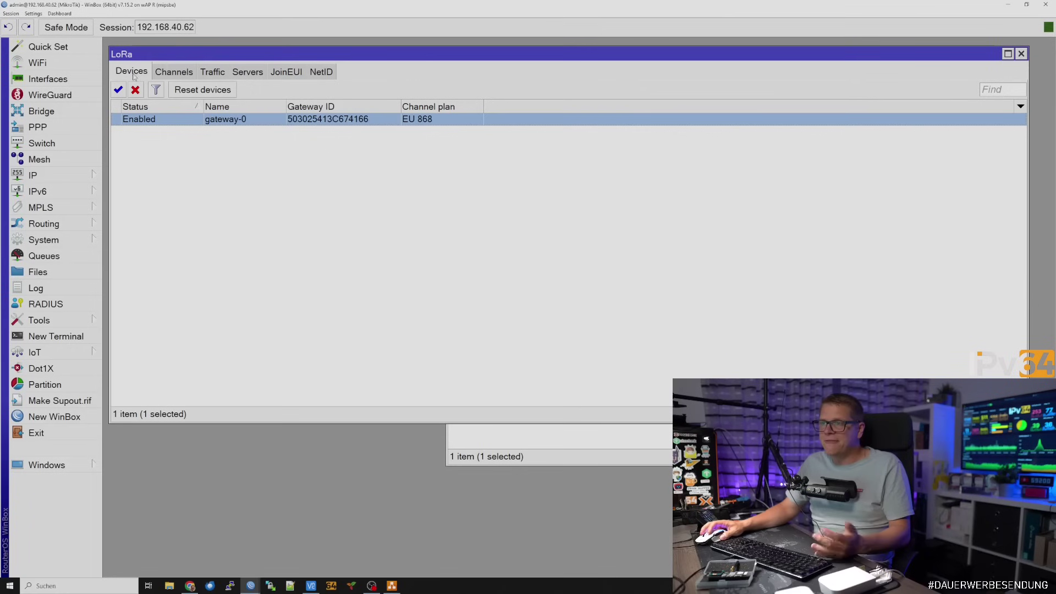
double_click(198, 120)
double_click(302, 237)
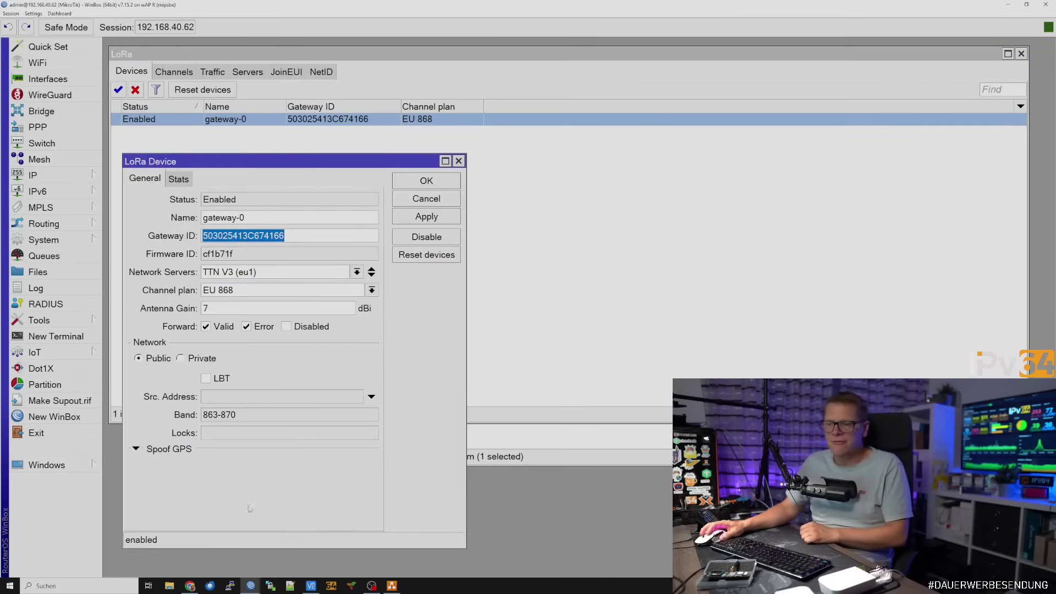
- Switch to The Things Stack console in the browser, start registering a gateway and confirm the EUI 50 30 25 41 3C 67 41 66
click(189, 585)
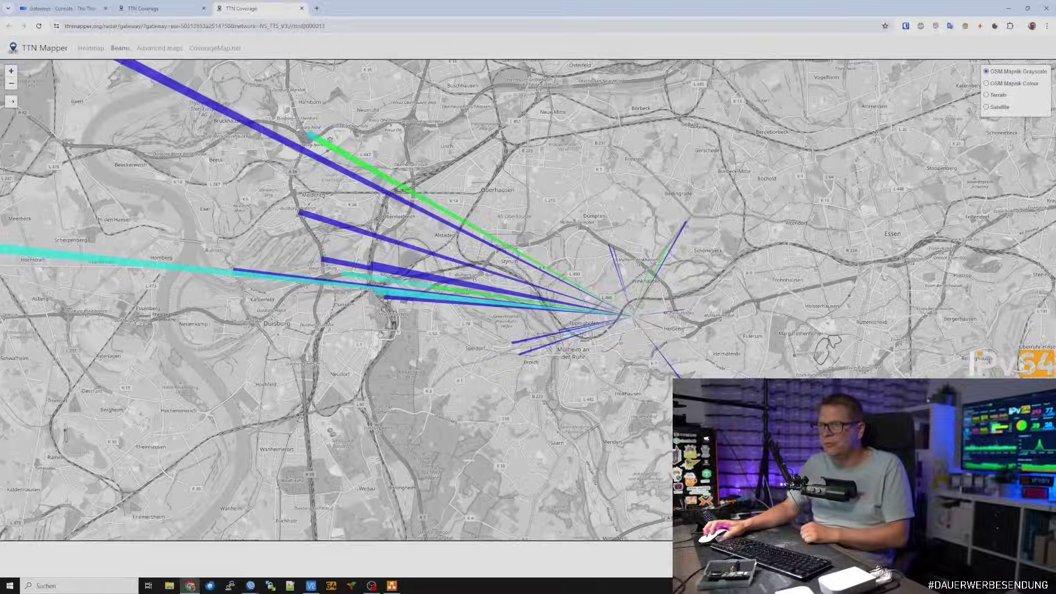
click(137, 9)
click(60, 9)
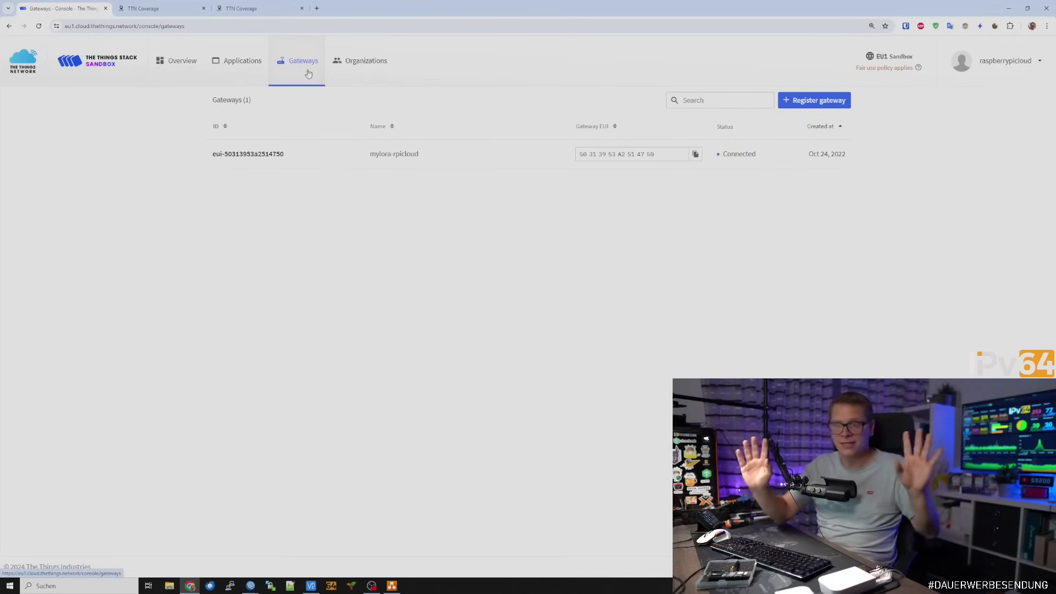
click(814, 101)
text(50 30 25 41 3C 67 41 66)
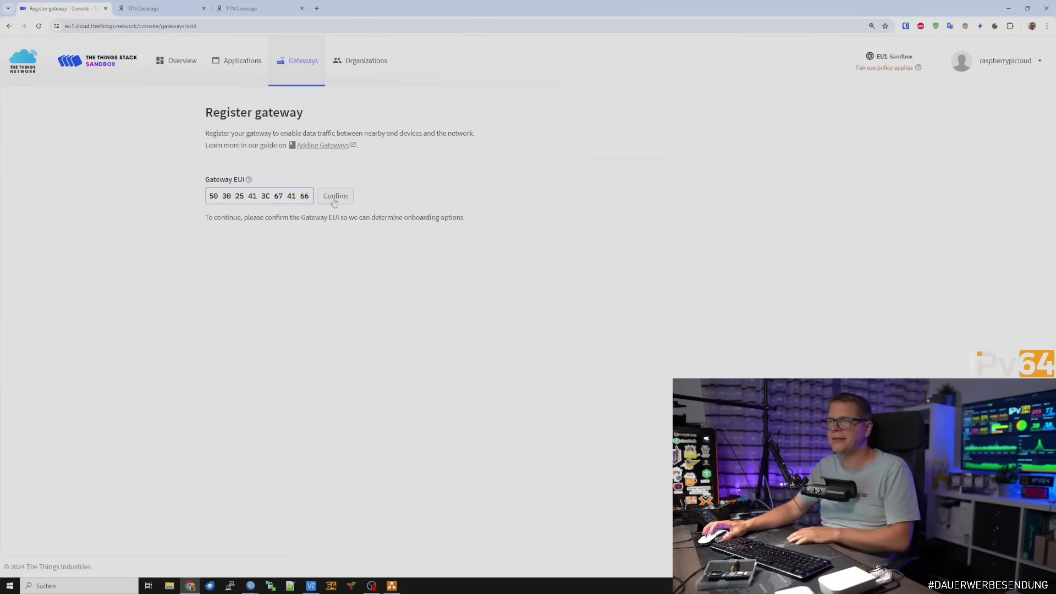
click(334, 199)
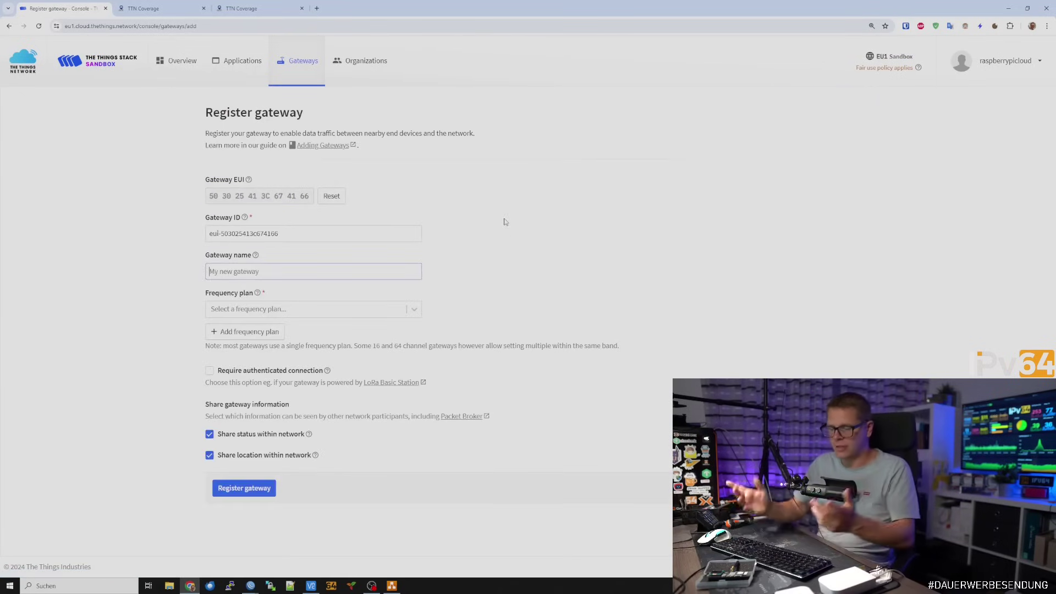
- Try to register the gateway under the name Youtube with the frequency plan Europe 863-870 MHz (SF9 for RX2 - recommended)
text(Youtube)
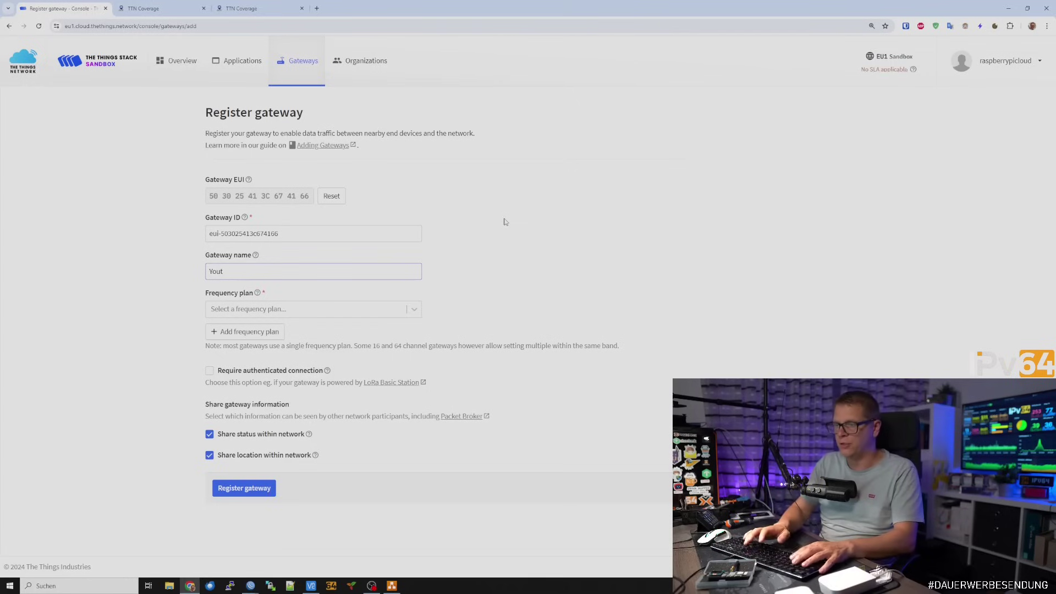
click(414, 309)
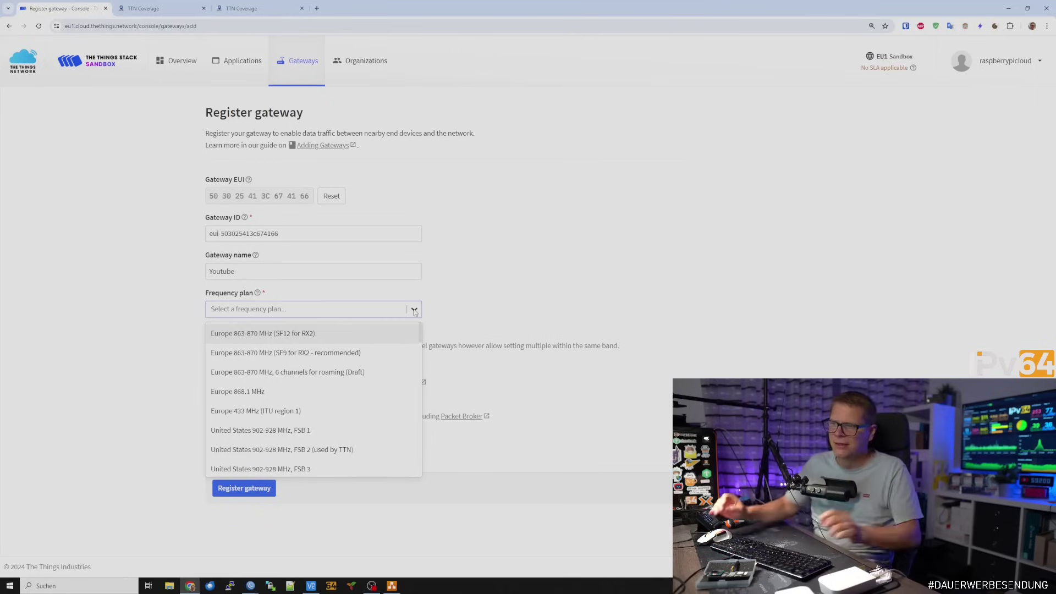
click(322, 353)
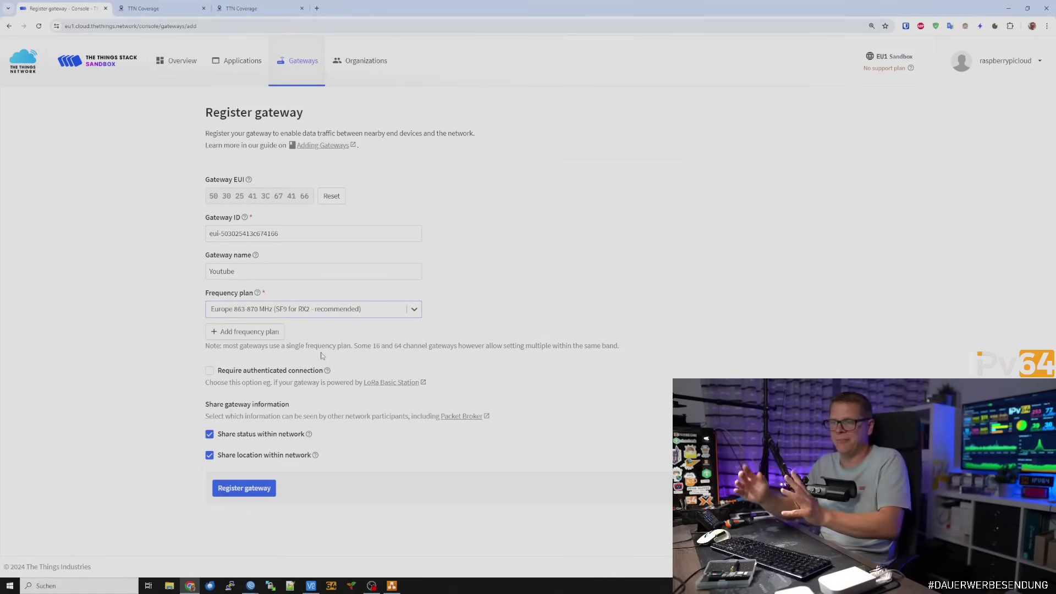
click(250, 488)
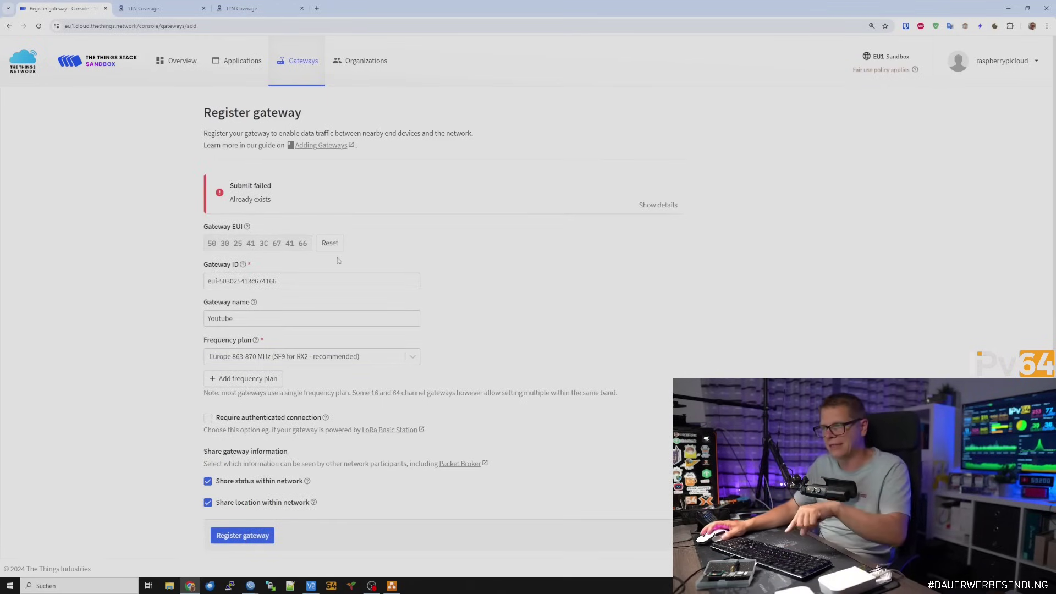
- Take gateway-0's gateway ID from WinBox again and confirm the EUI 50 30 25 41 3C 67 41 62 in the console's gateway registration
key(alt+Tab)
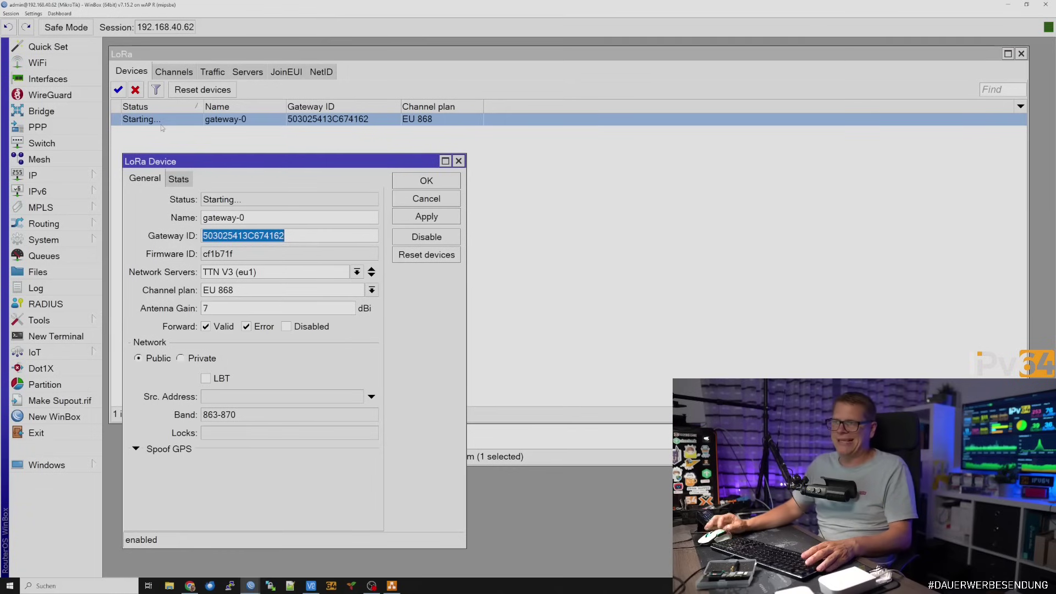
key(alt+Tab)
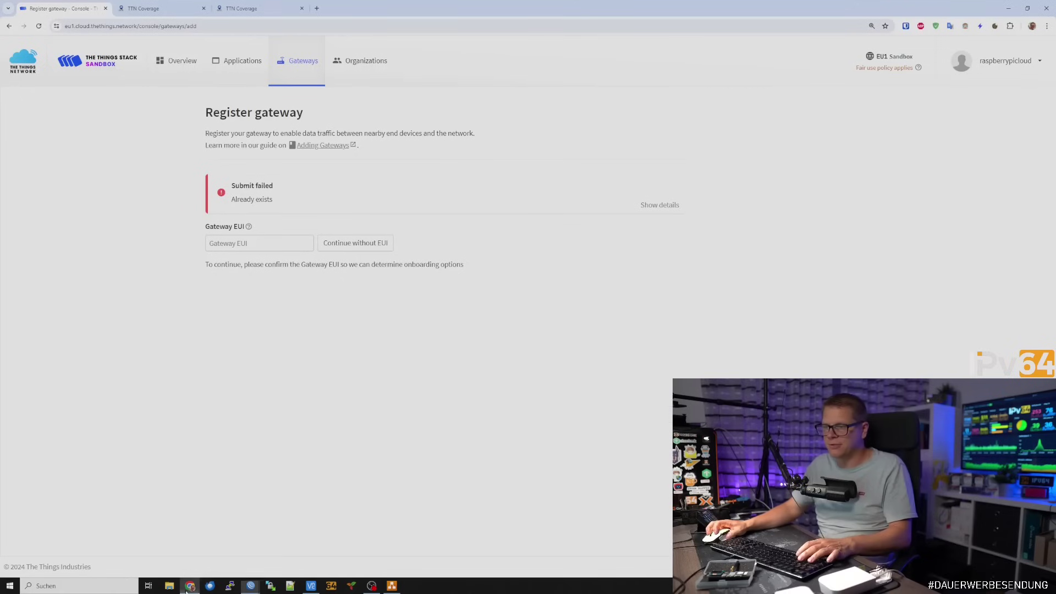
click(264, 243)
text(50 30 25 41 3C 67 41 62)
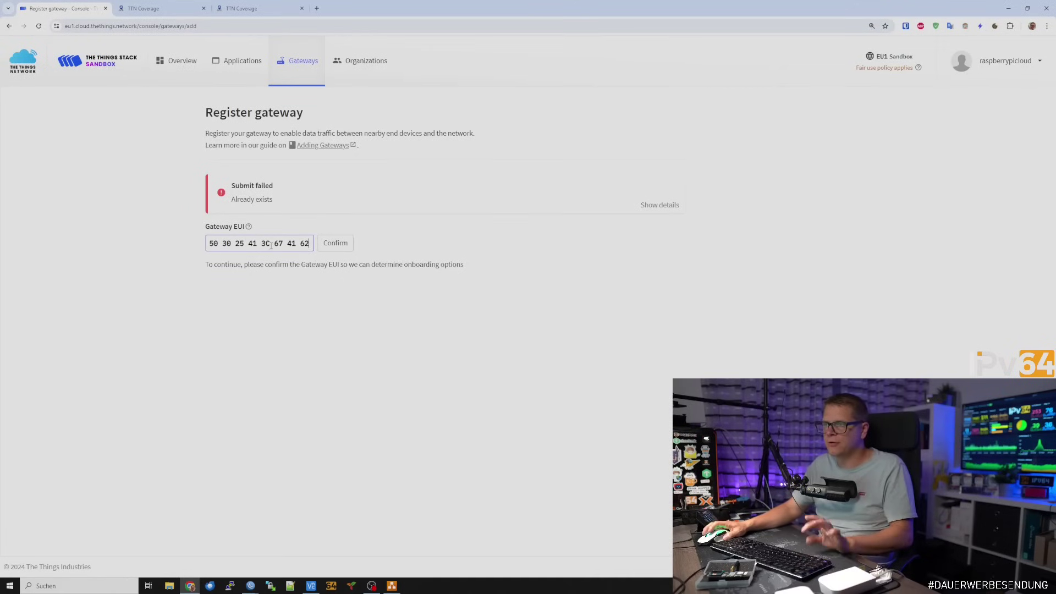
click(332, 243)
- Name the gateway Youtube, choose the frequency plan Europe 863-870 MHz (SF9 for RX2 - recommended) and register it
text(Youtzube)
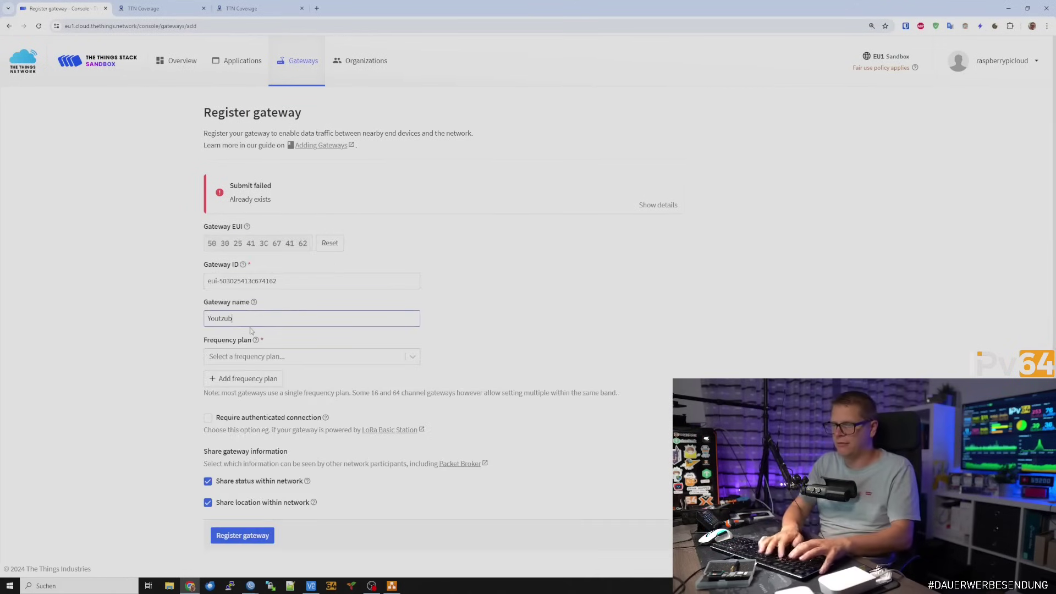
click(396, 361)
click(338, 401)
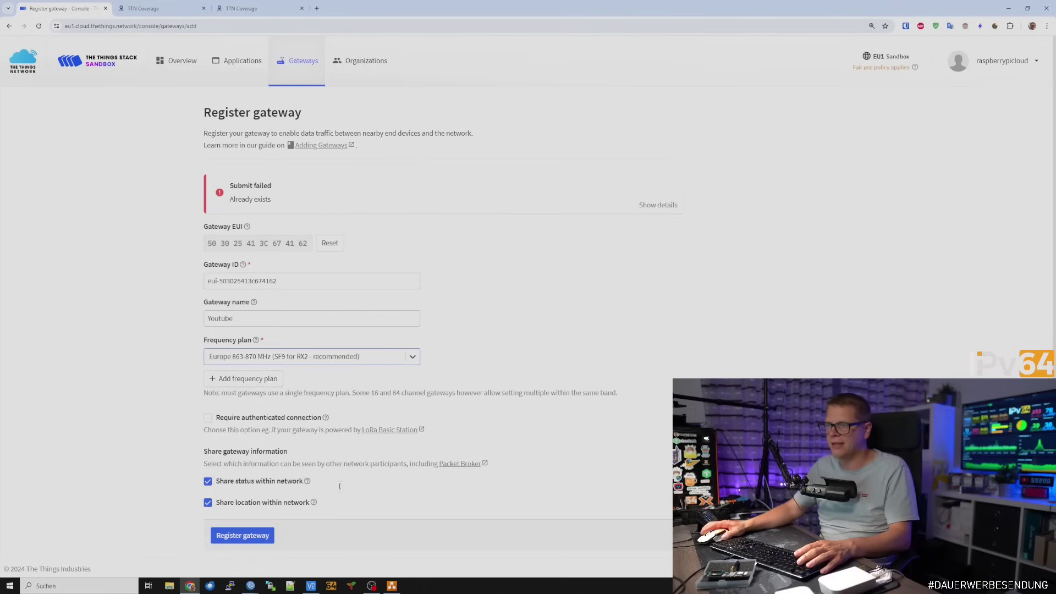
click(243, 535)
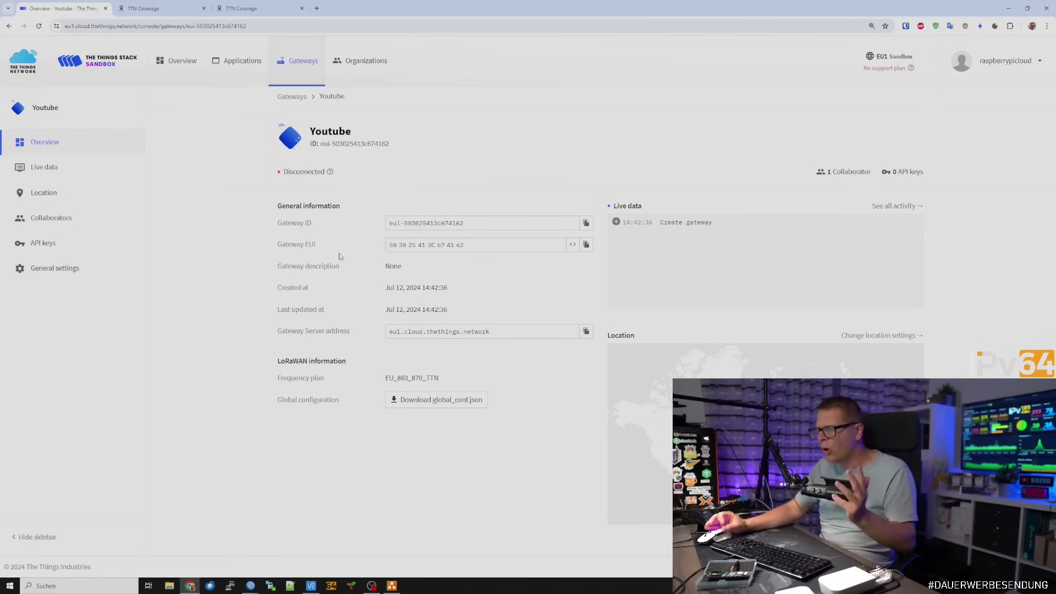
- Review the Youtube gateway's general settings and its antenna location settings without changing them
click(82, 272)
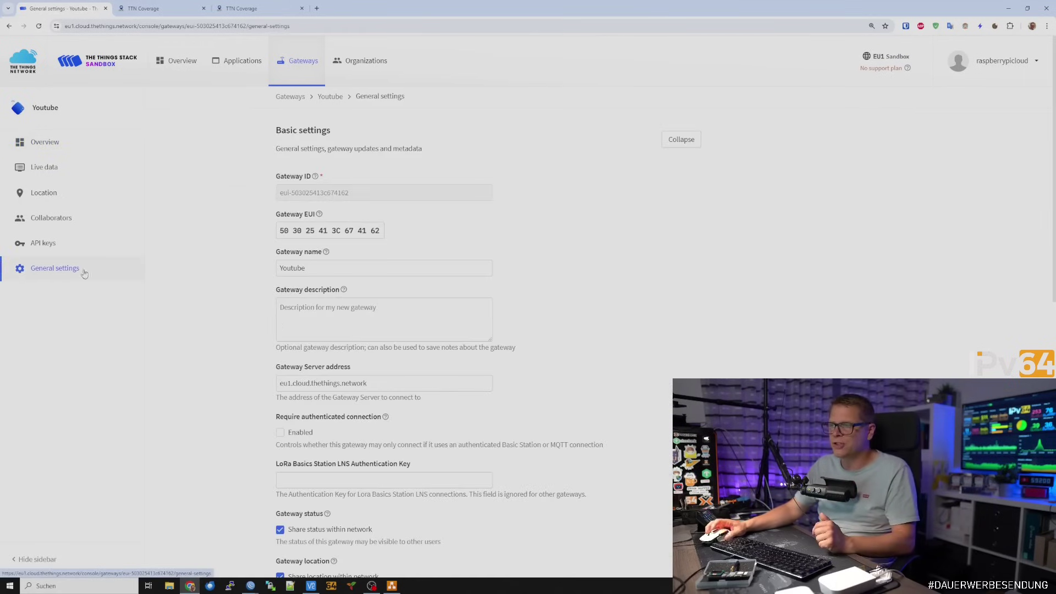
scroll(200, 282, down, 5)
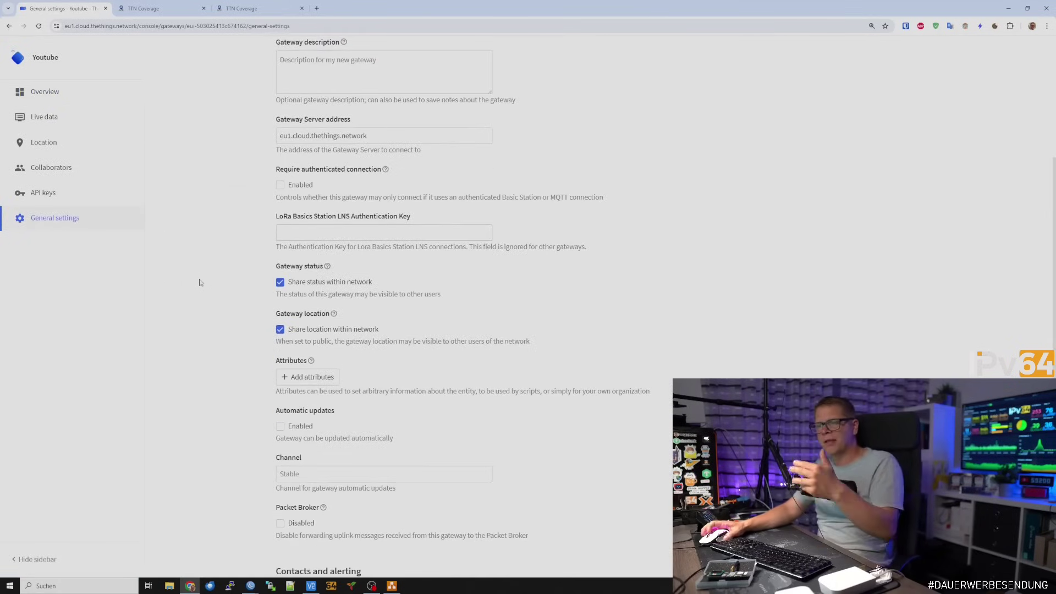
scroll(200, 282, down, 5)
scroll(201, 284, up, 10)
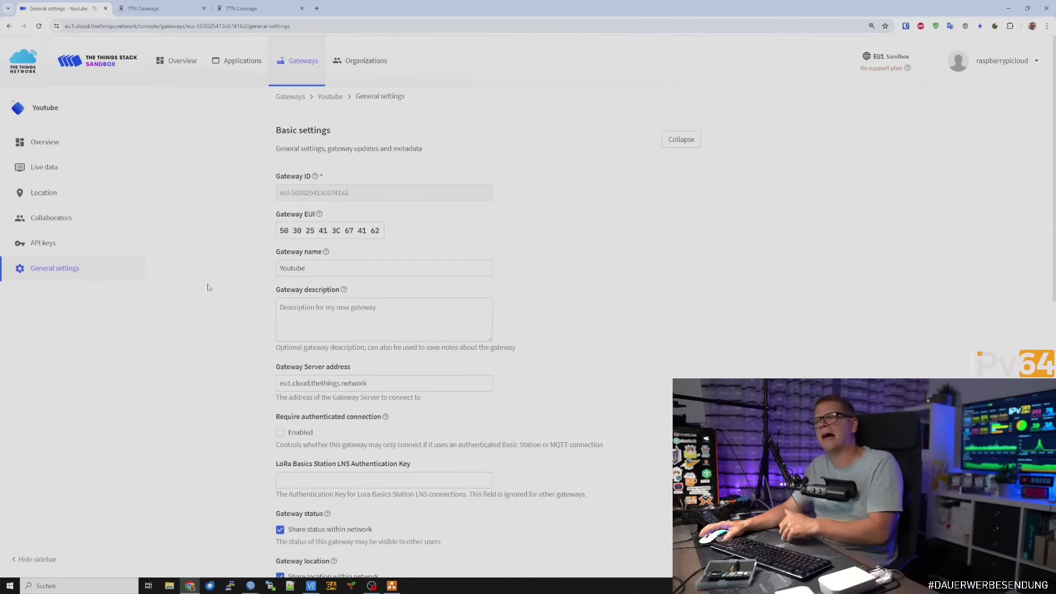
click(86, 202)
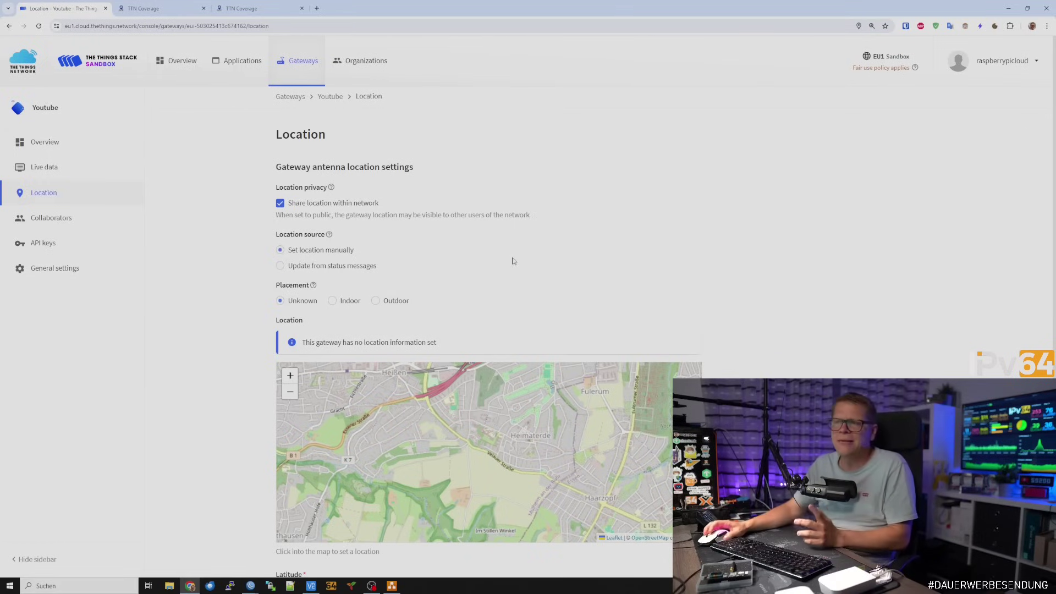
- Examine the gateway beams on the TTN Mapper coverage map over a wider area, and return to the Youtube gateway's overview
click(165, 8)
click(242, 9)
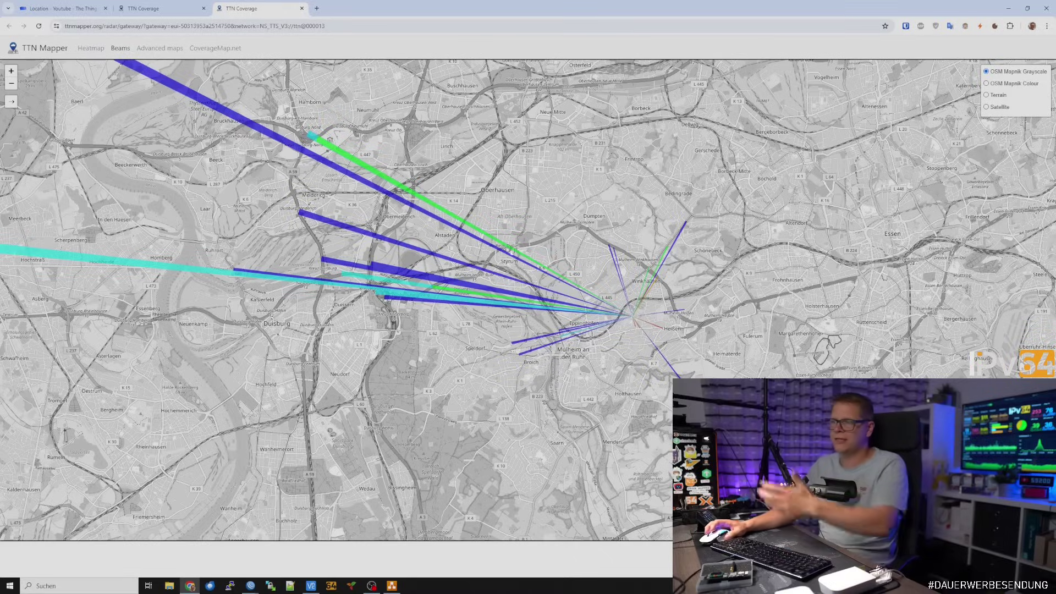
scroll(552, 269, down, 1)
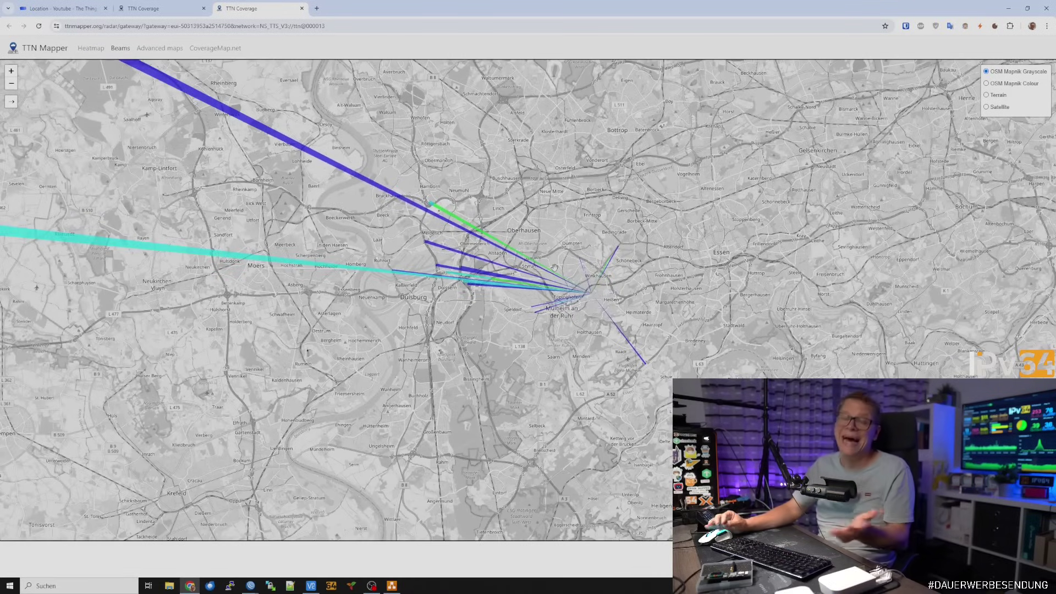
key(ctrl+1)
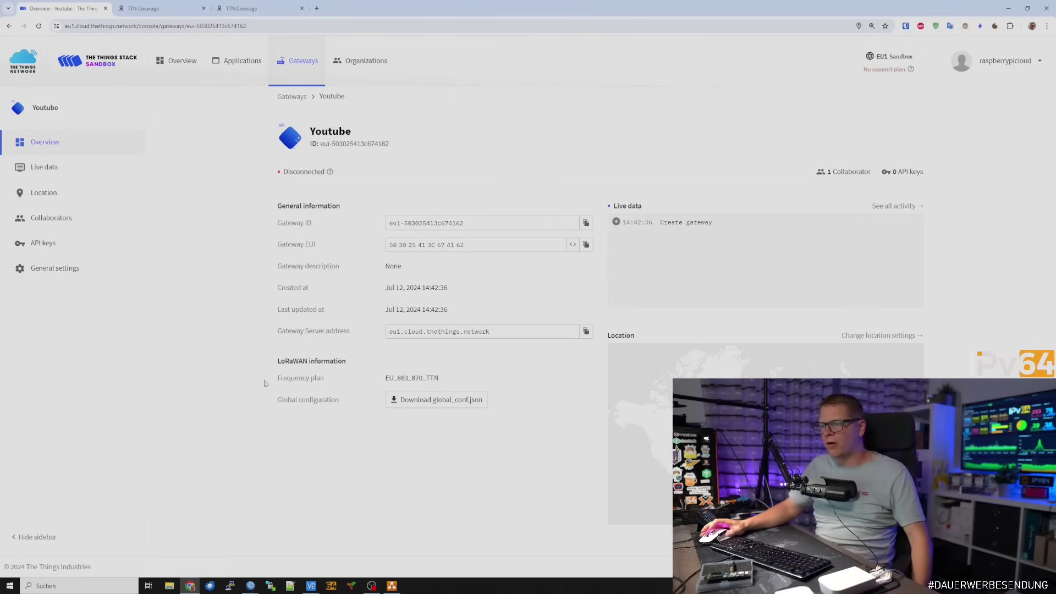
- Switch to WinBox to check the received LoRa traffic, and return to the gateway's overview in the browser
mouse_move(251, 586)
click(291, 547)
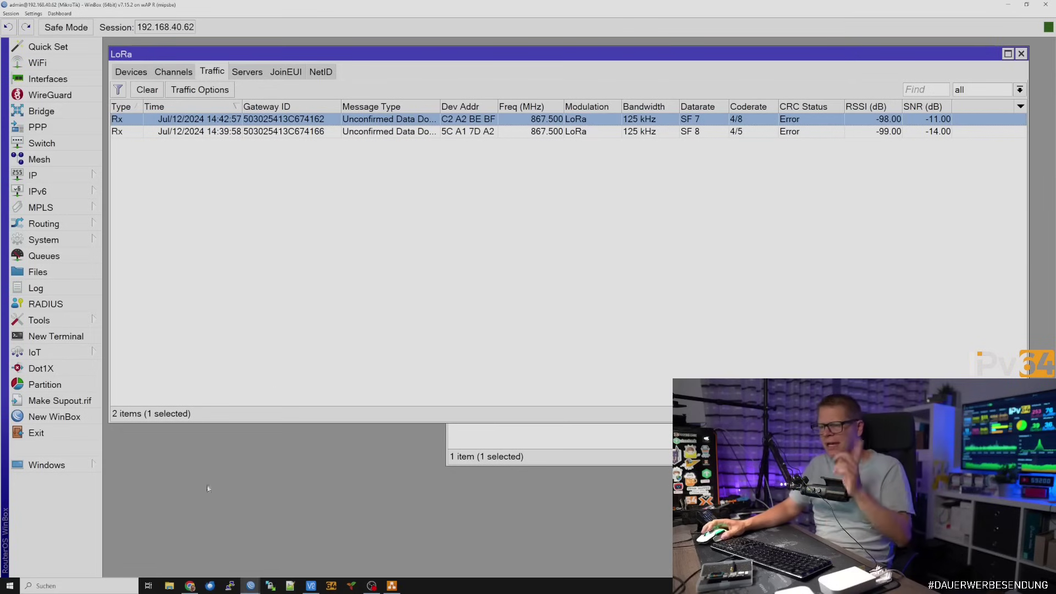
click(189, 585)
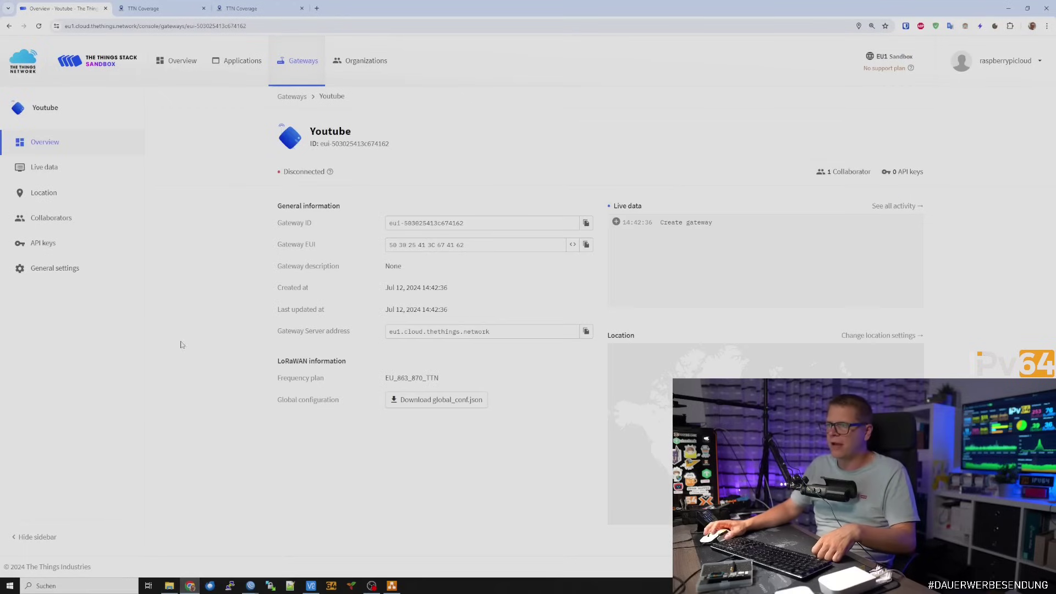
- Open the live data of the mylora-rpicloud gateway and examine the event details of the 14:43:05 uplink message
click(300, 61)
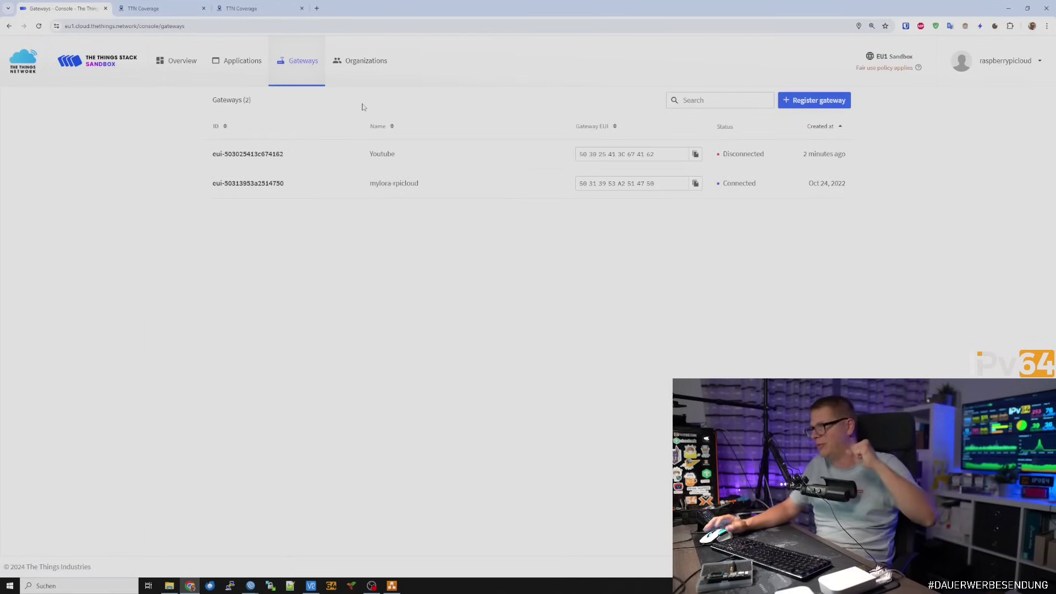
click(394, 187)
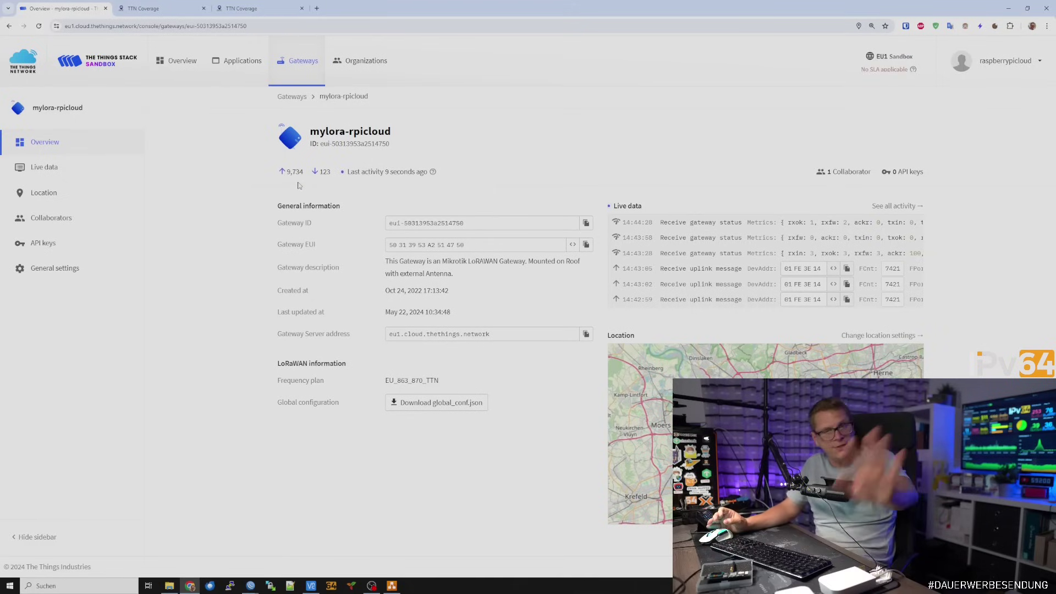
click(75, 169)
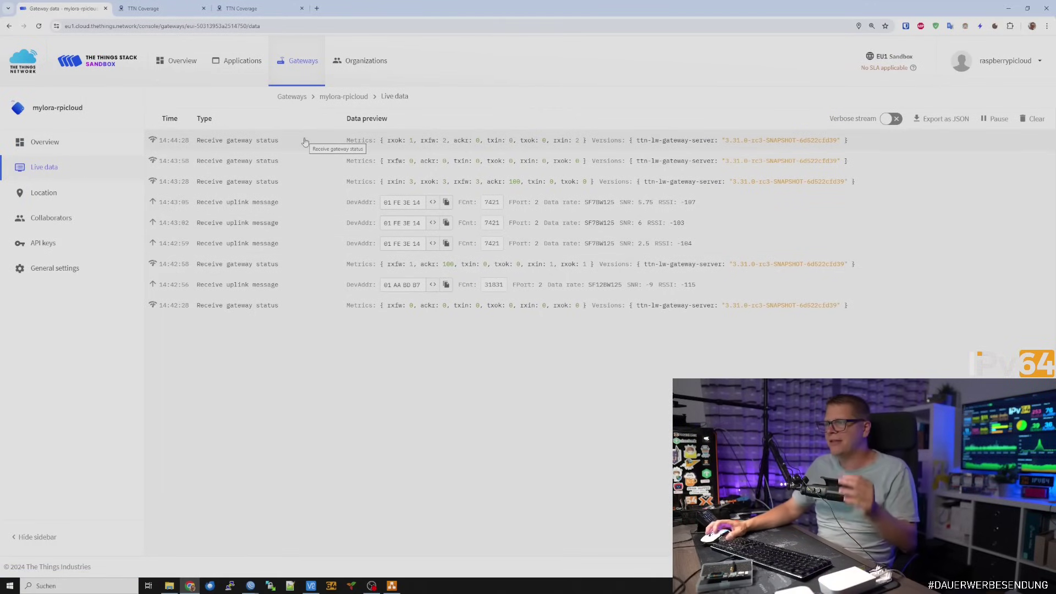
click(286, 209)
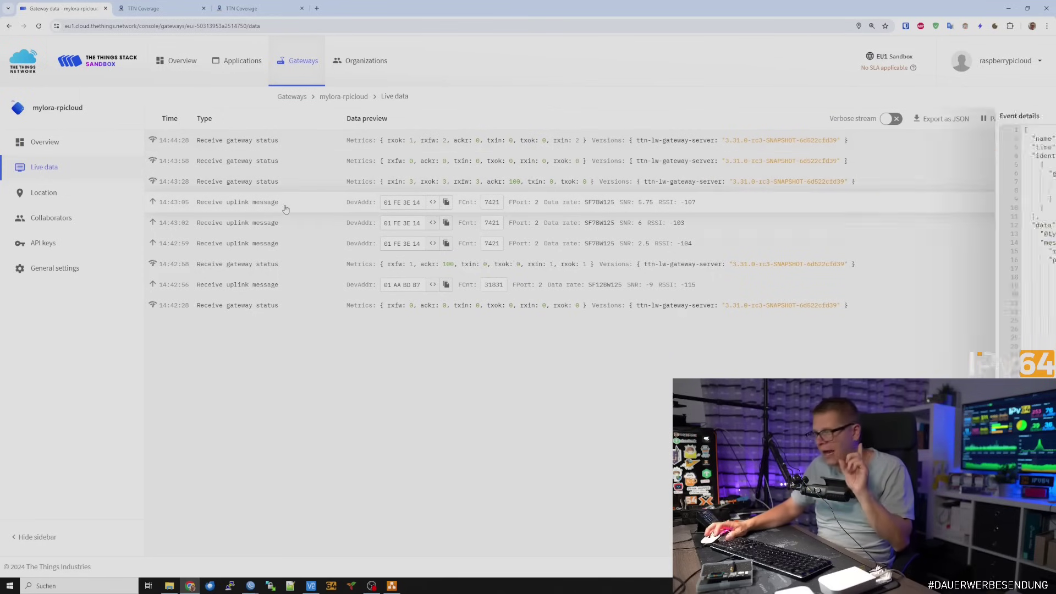
scroll(872, 236, down, 6)
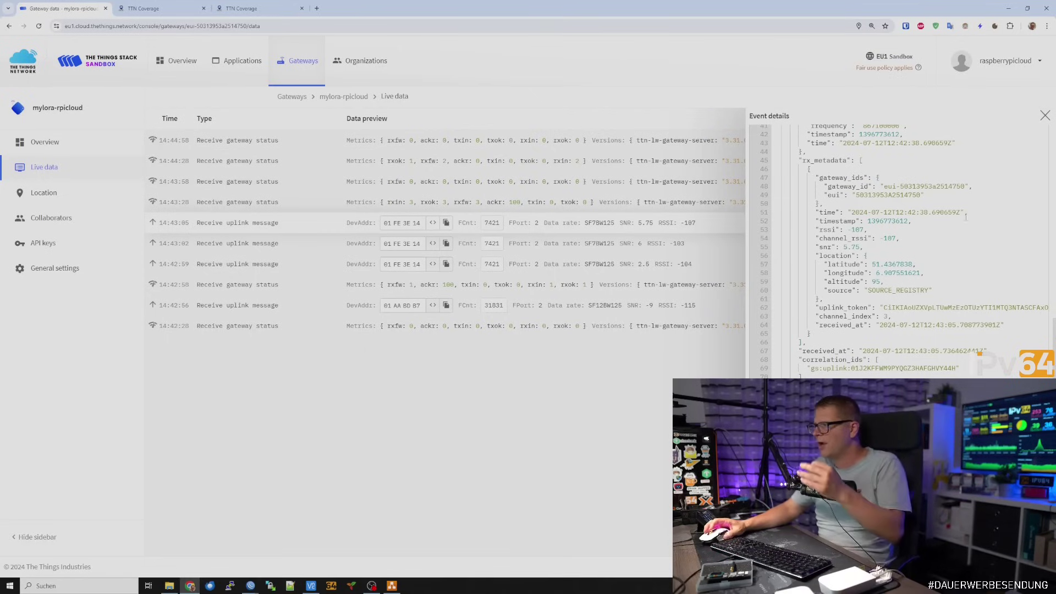
scroll(948, 273, up, 6)
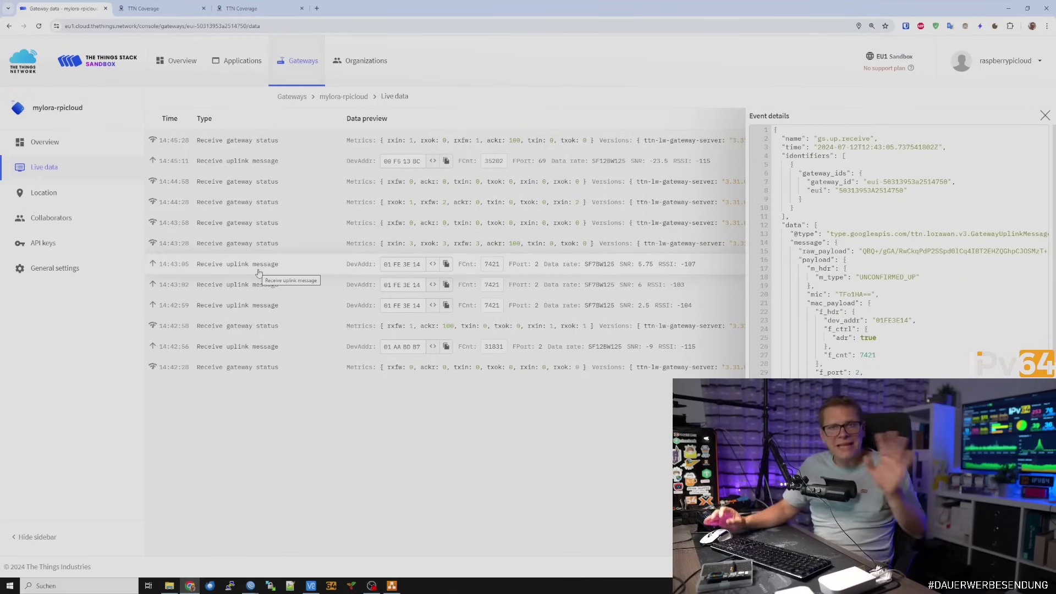
- Switch to the draw.io diagram of server, gateway and GPS tracker and select the ChirpStack logo
click(391, 585)
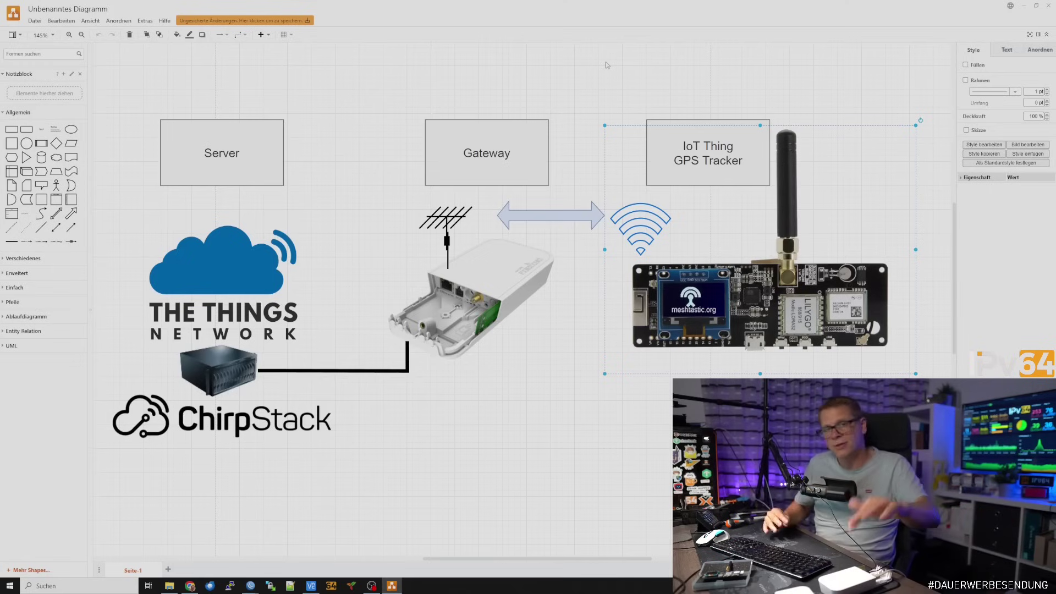
click(262, 417)
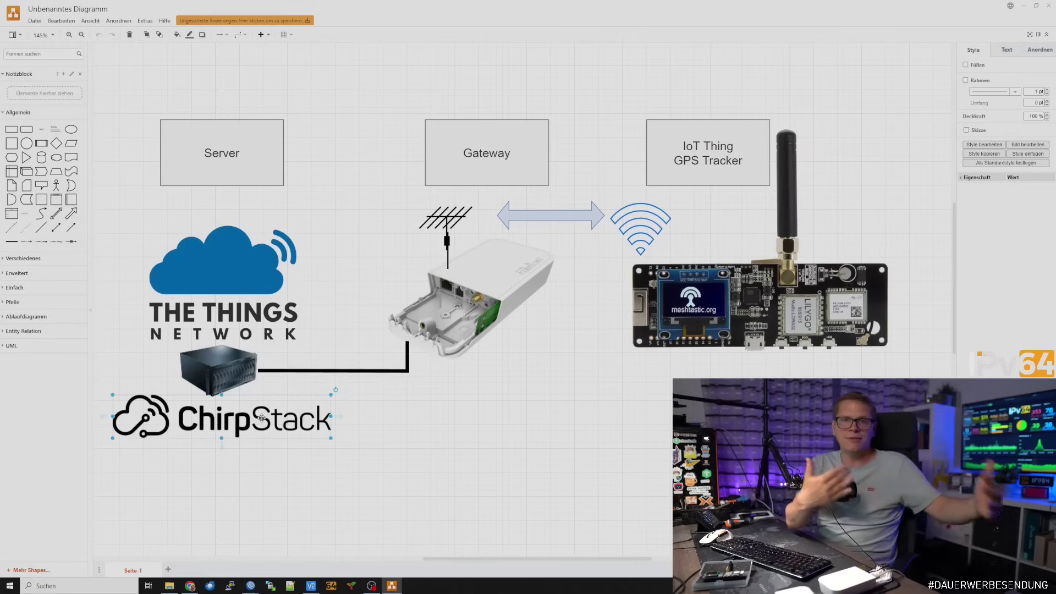